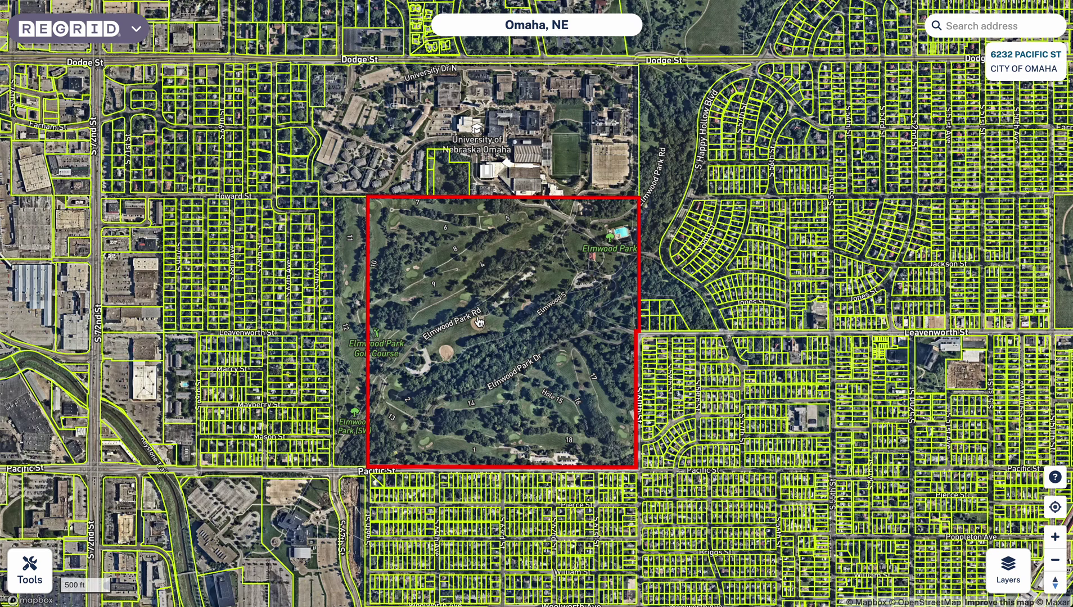
Open the Filter panel from Tools, browse its parcel fields, then close it.
left_click(29, 571)
left_click(52, 243)
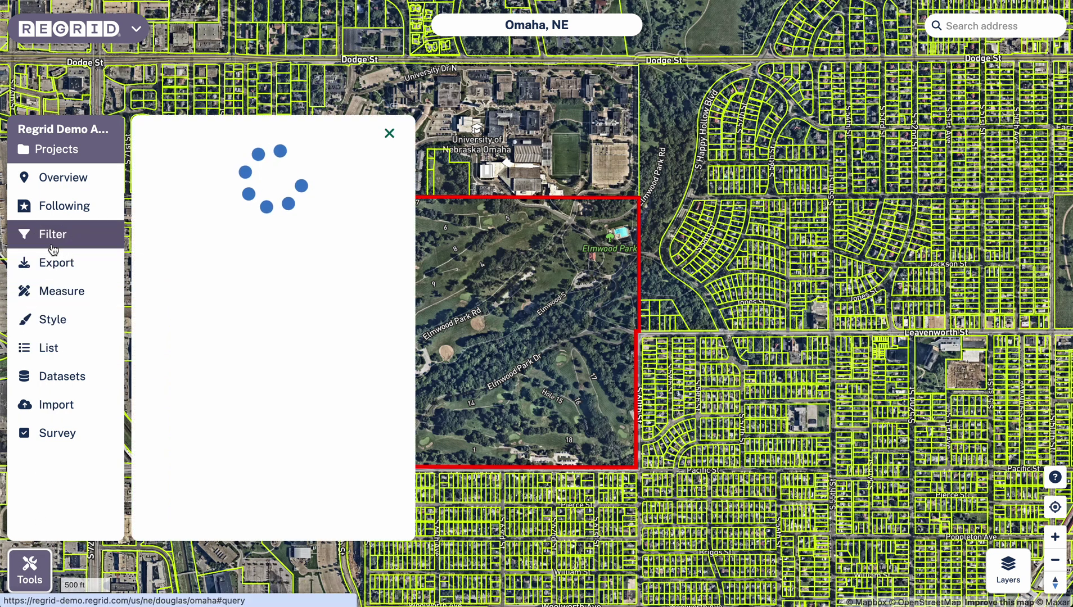
scroll(393, 337, "down", 4)
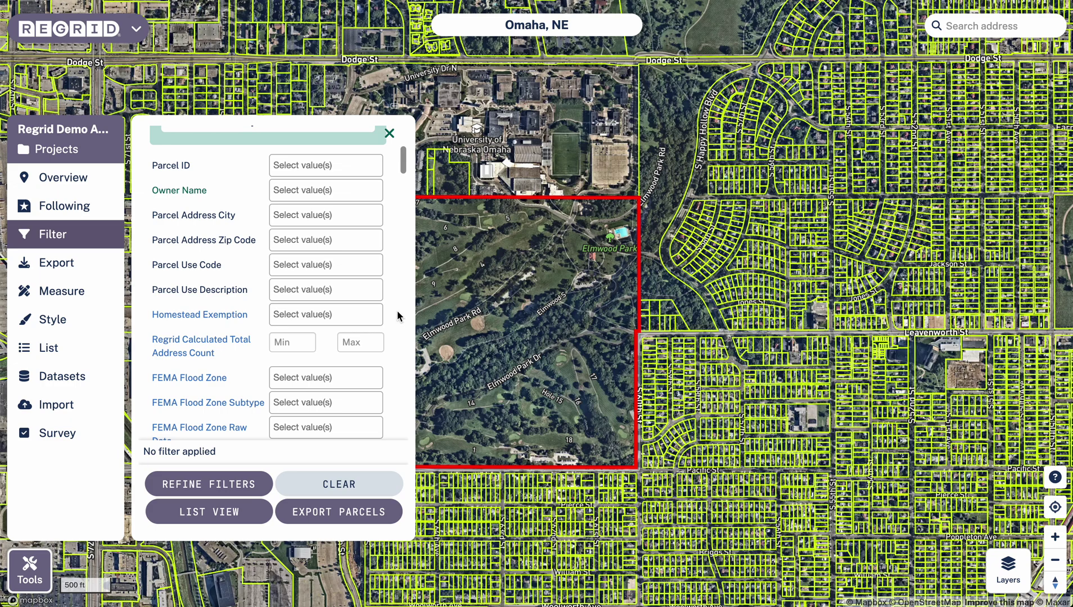
left_click(389, 133)
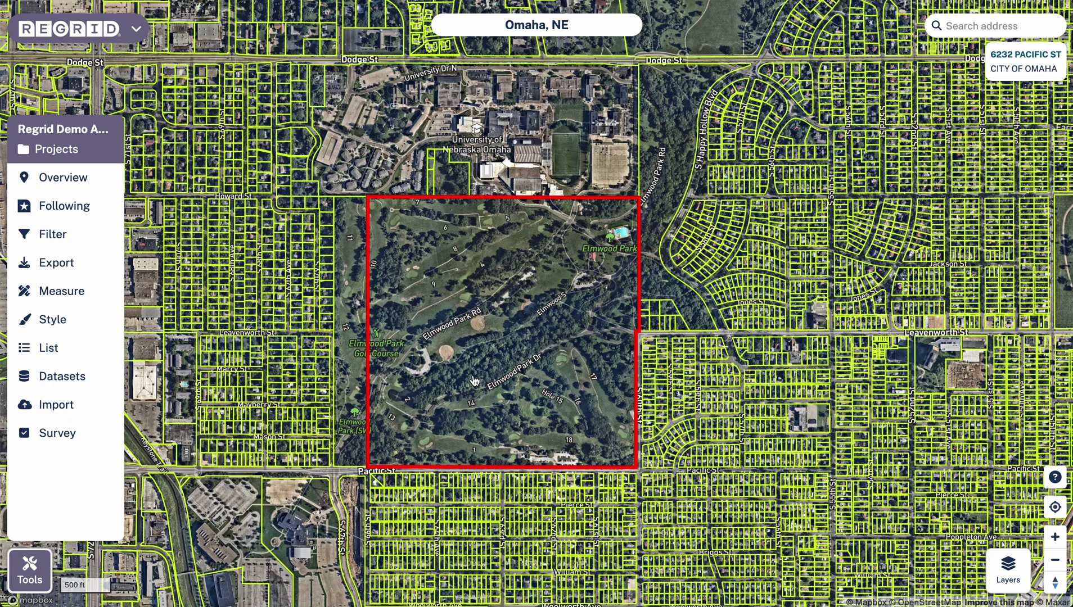
left_click(504, 346)
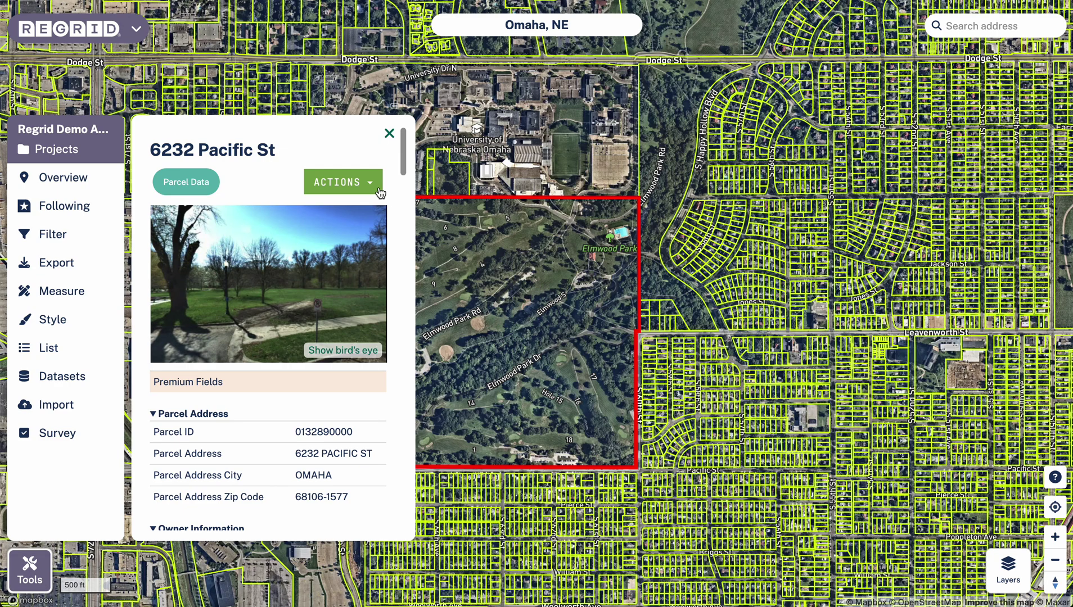
scroll(261, 214, "down", 3)
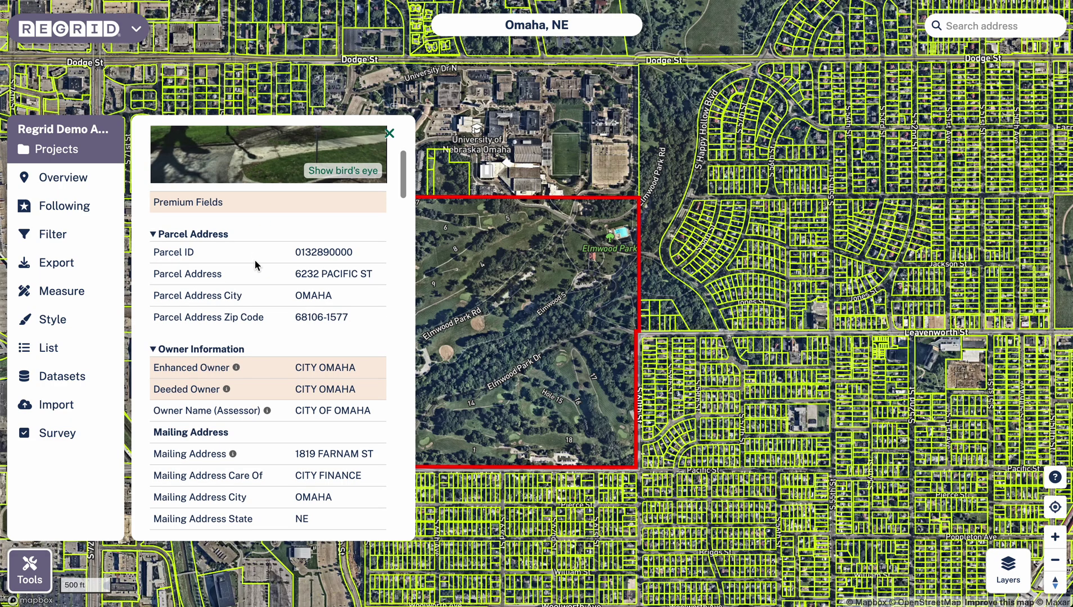
scroll(255, 261, "up", 1)
scroll(264, 318, "down", 1)
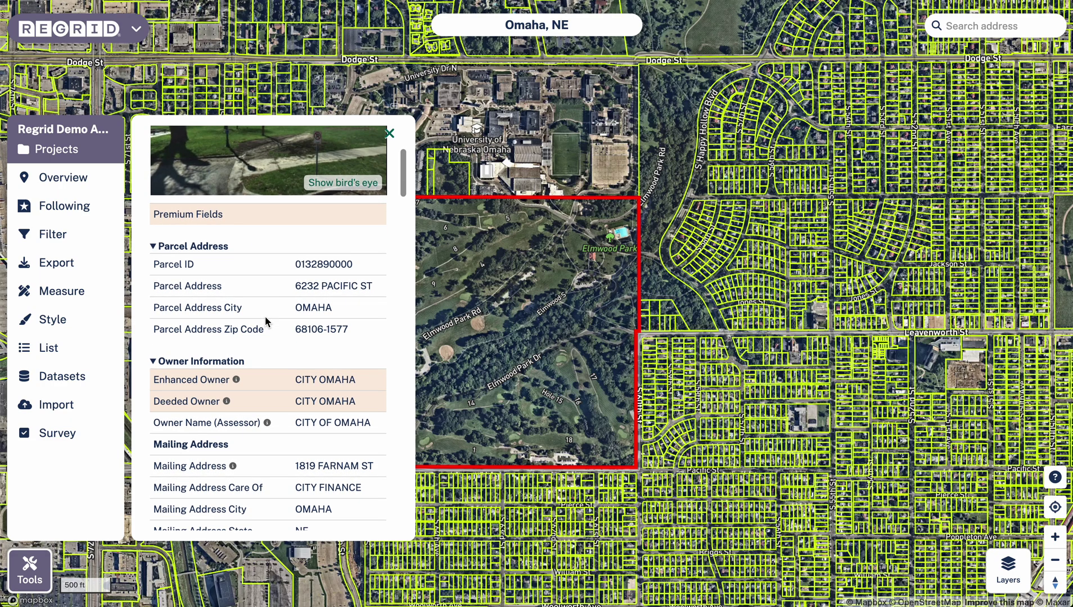
scroll(268, 307, "up", 1)
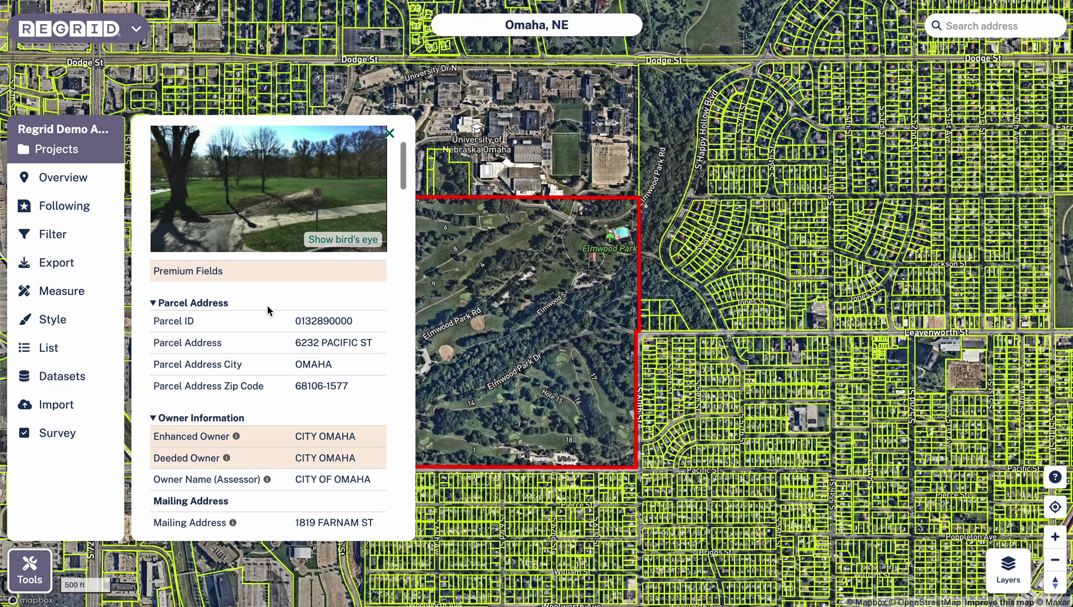
scroll(269, 311, "down", 1)
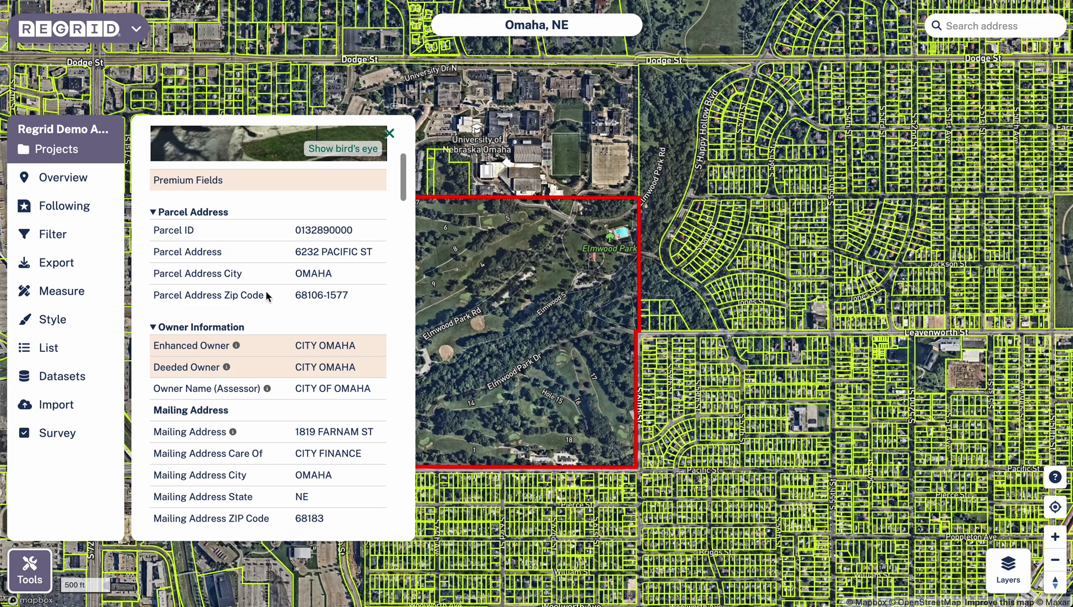
scroll(266, 310, "down", 1)
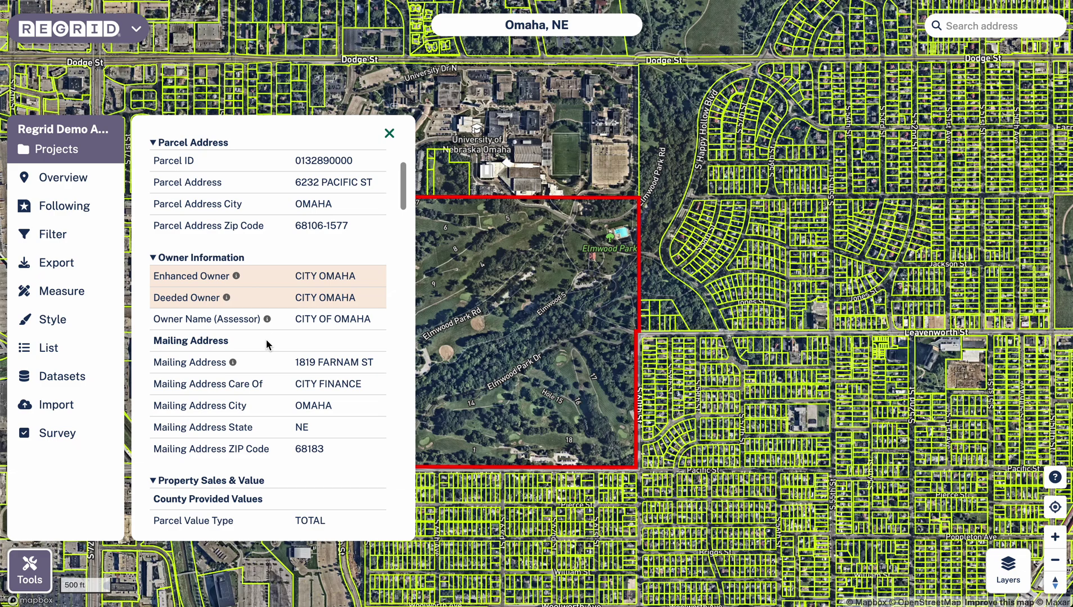
scroll(271, 342, "down", 1)
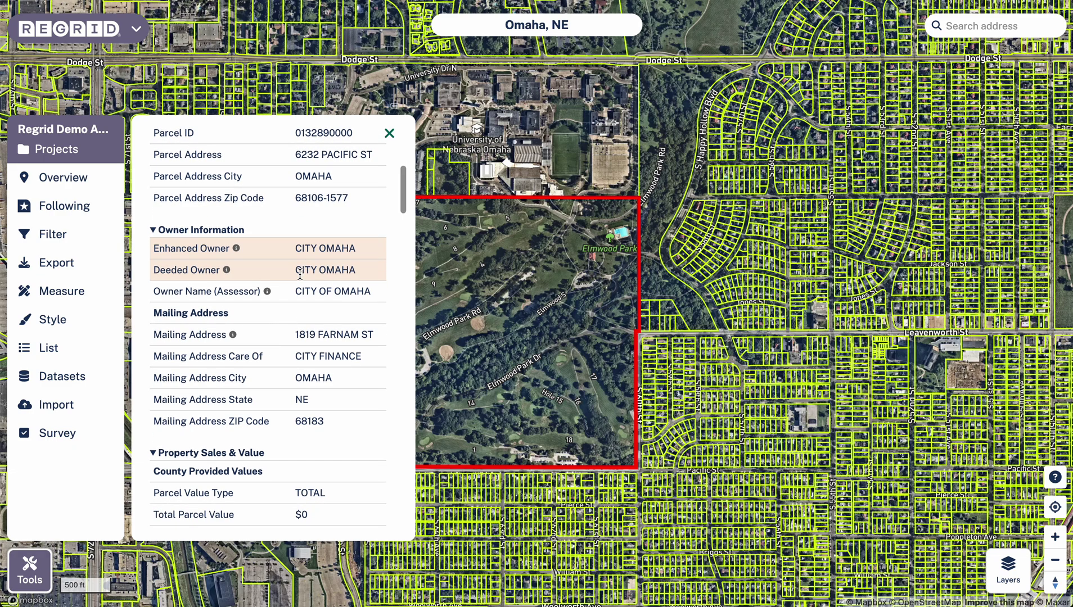
Highlight the owner names, including Enhanced Owner CITY OMAHA.
left_click_drag(294, 248, 355, 248)
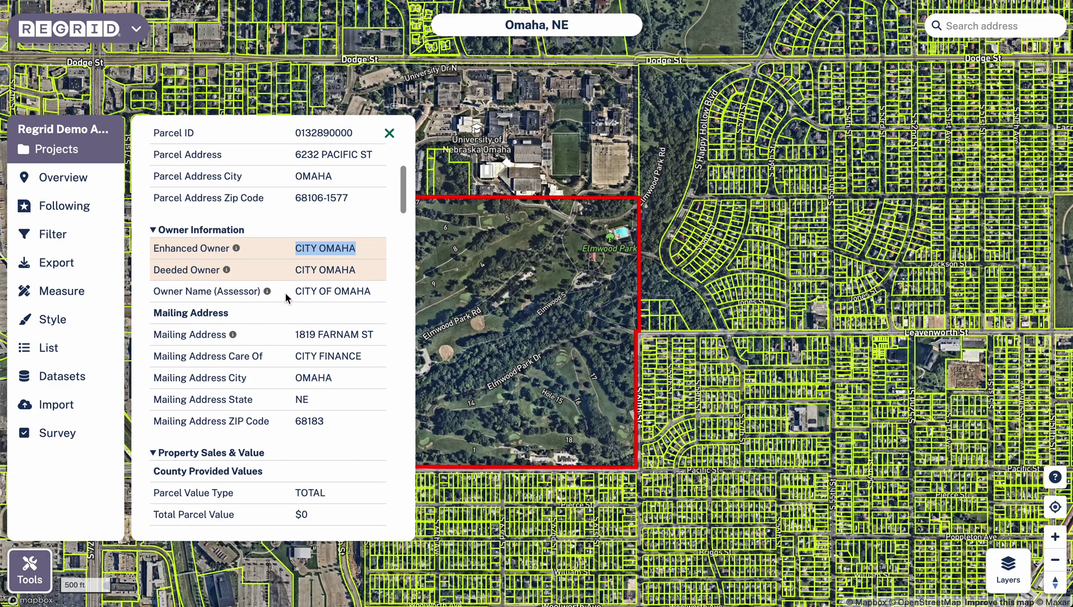
left_click_drag(285, 293, 371, 292)
left_click(286, 314)
scroll(285, 314, "down", 1)
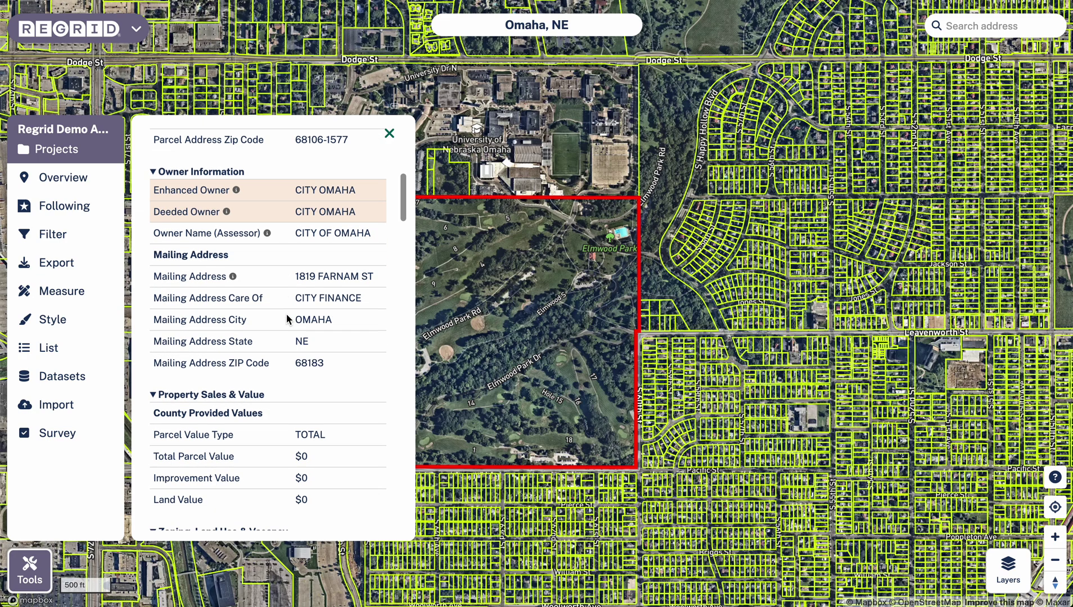
Scroll to Zoning, Land Use & Vacancy and highlight the Ex Government use description.
scroll(273, 343, "down", 4)
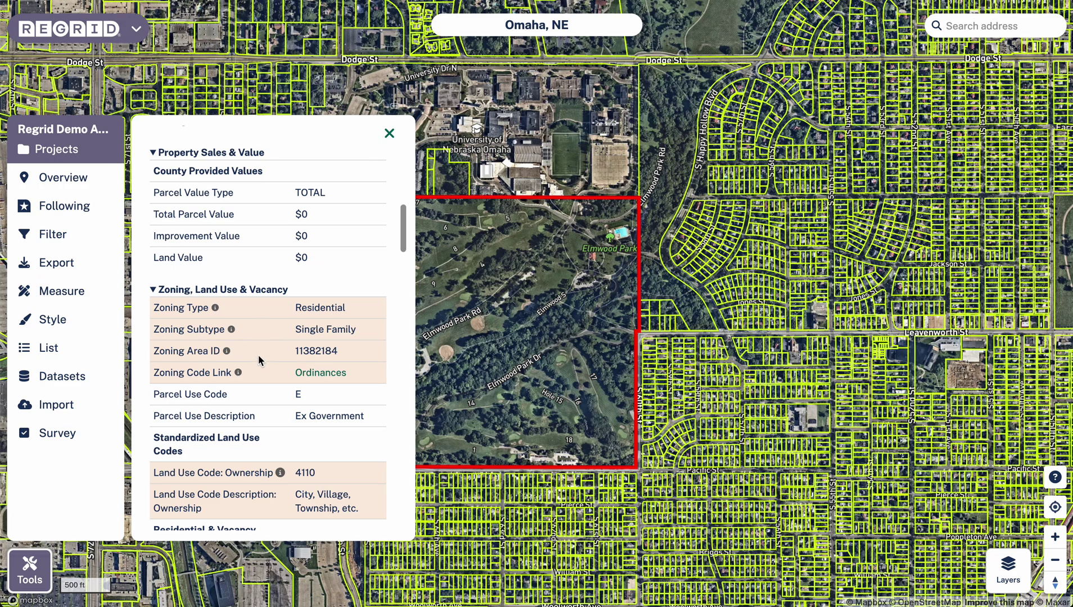
left_click_drag(294, 332, 386, 329)
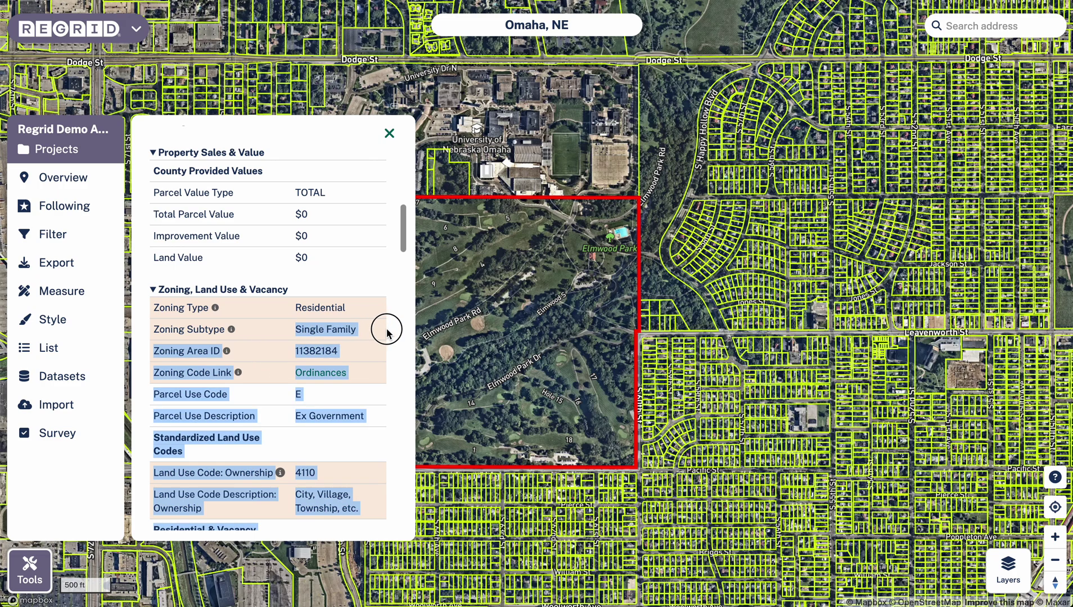
left_click(358, 330)
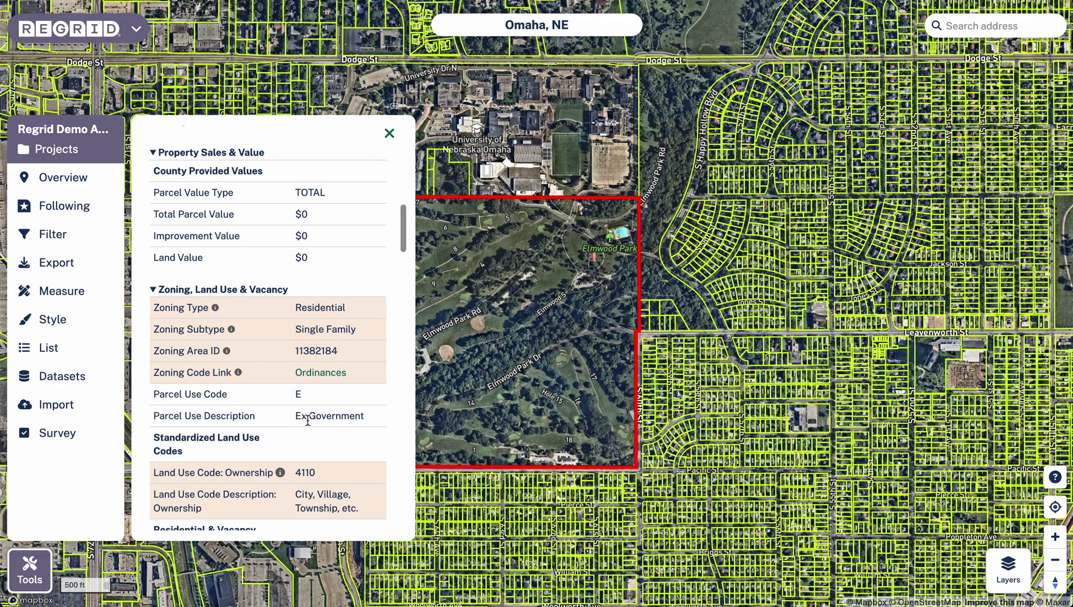
left_click_drag(295, 416, 366, 410)
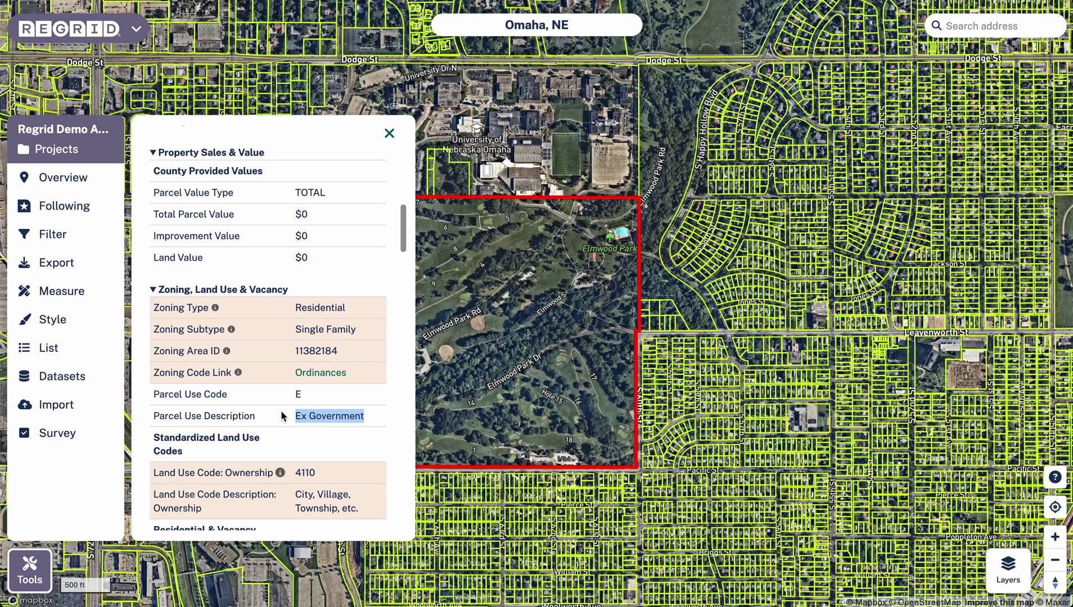
Highlight the 'City, Village, Township, etc.' ownership description.
scroll(280, 416, "down", 3)
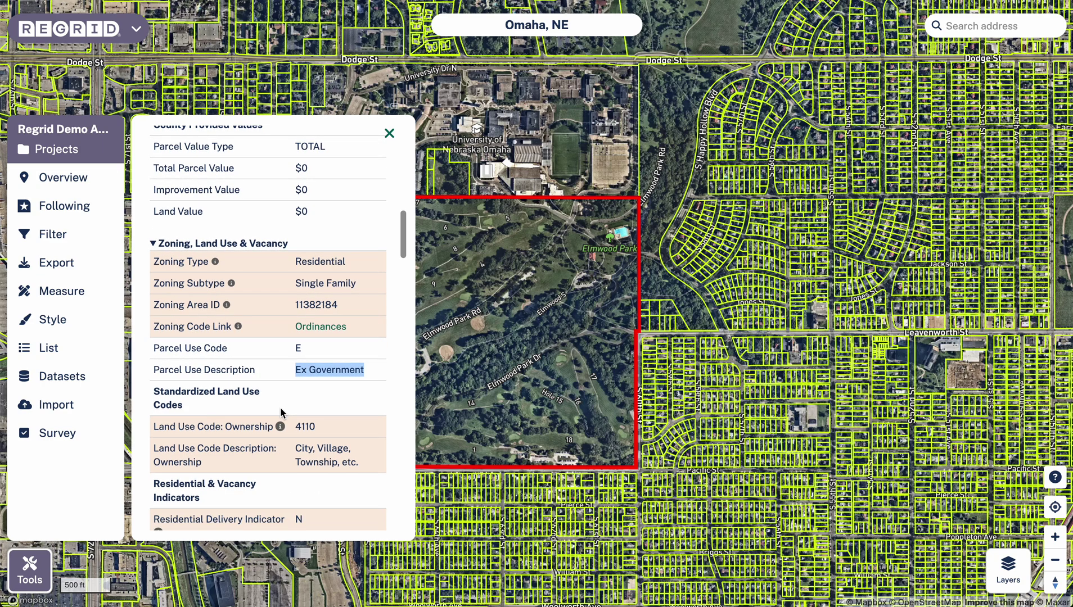
scroll(280, 353, "down", 3)
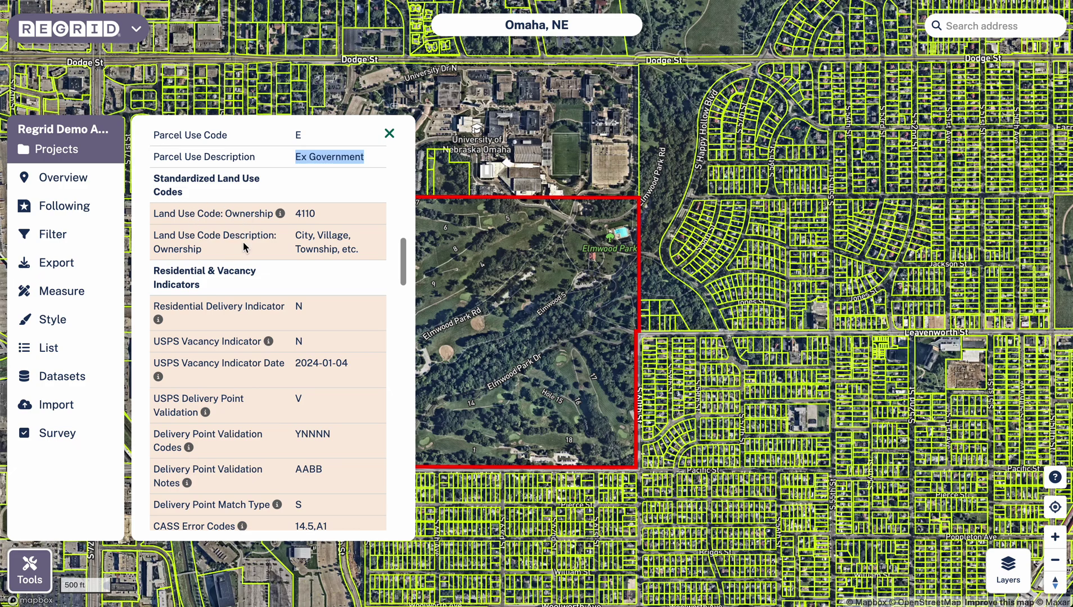
left_click_drag(296, 235, 364, 247)
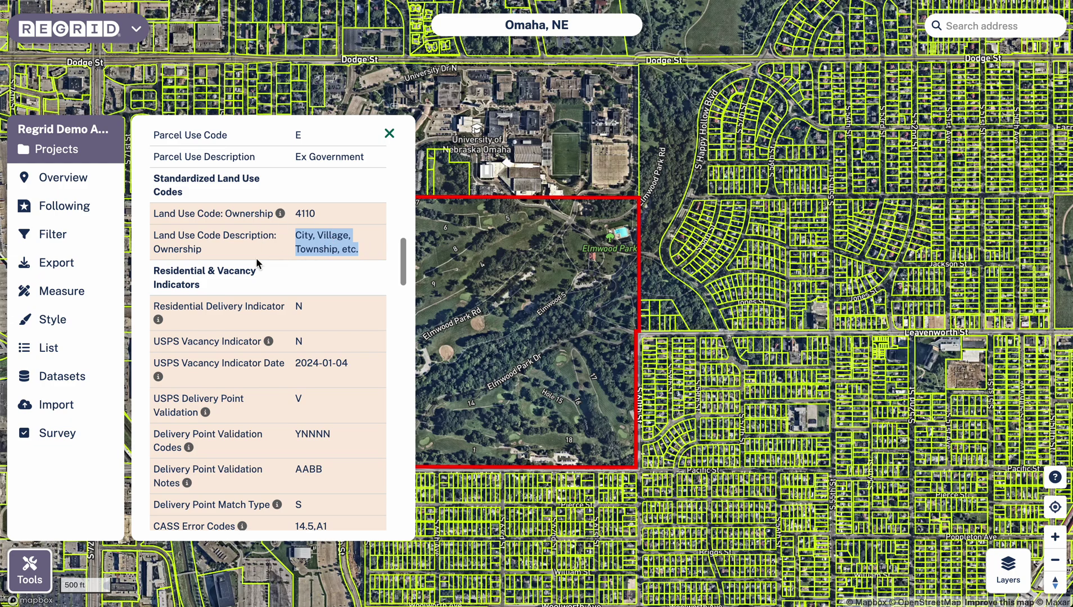
scroll(268, 261, "down", 3)
Review the cropland and structure details, highlighting the Developed/Open Space category.
scroll(241, 230, "up", 1)
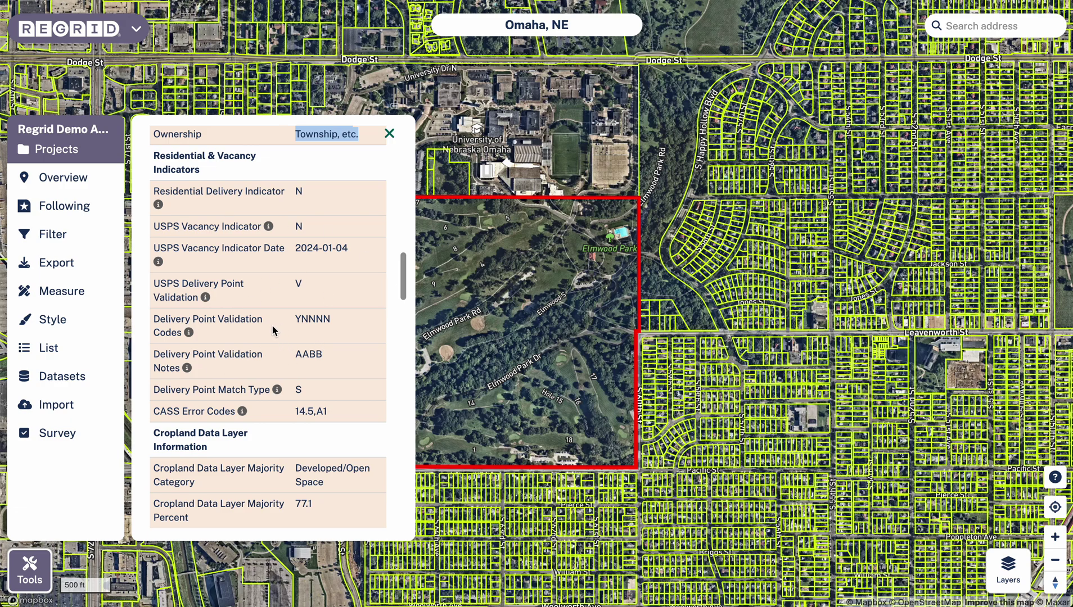
scroll(270, 378, "down", 3)
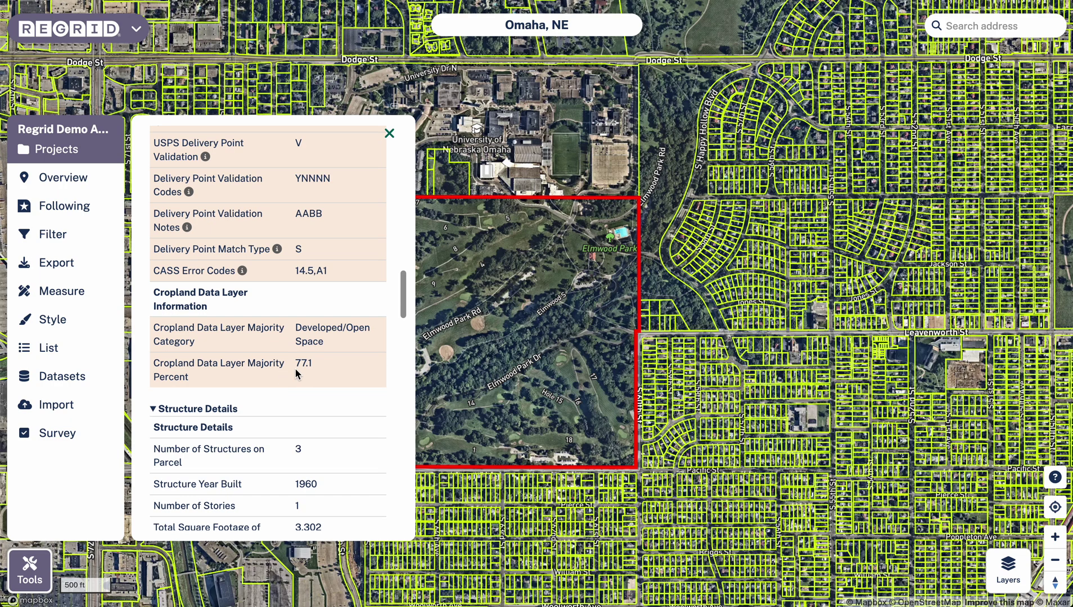
left_click_drag(324, 343, 295, 330)
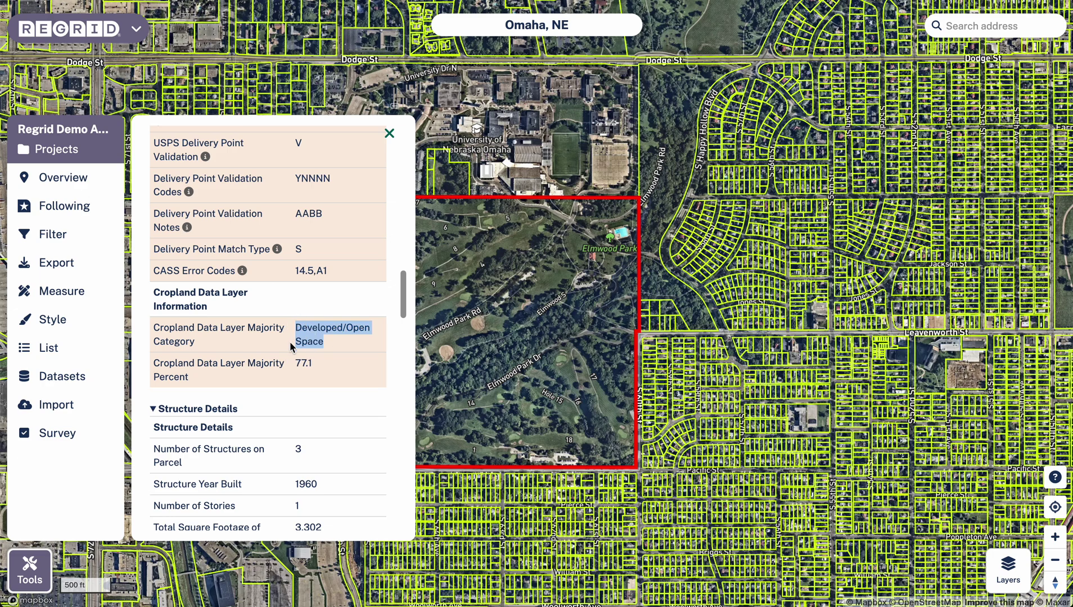
scroll(278, 357, "down", 2)
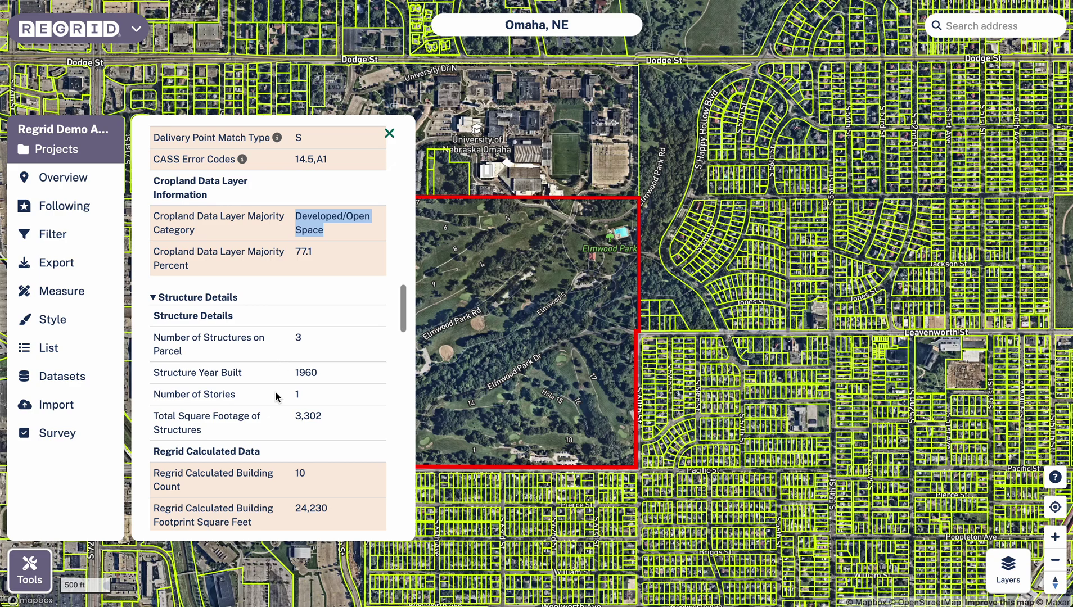
scroll(277, 394, "down", 1)
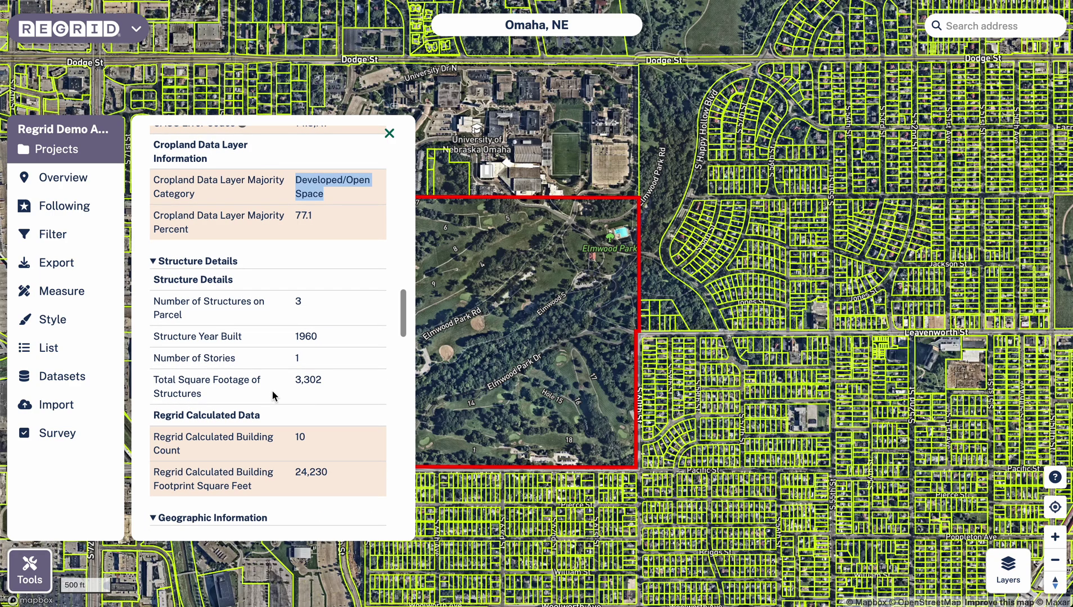
scroll(275, 387, "down", 8)
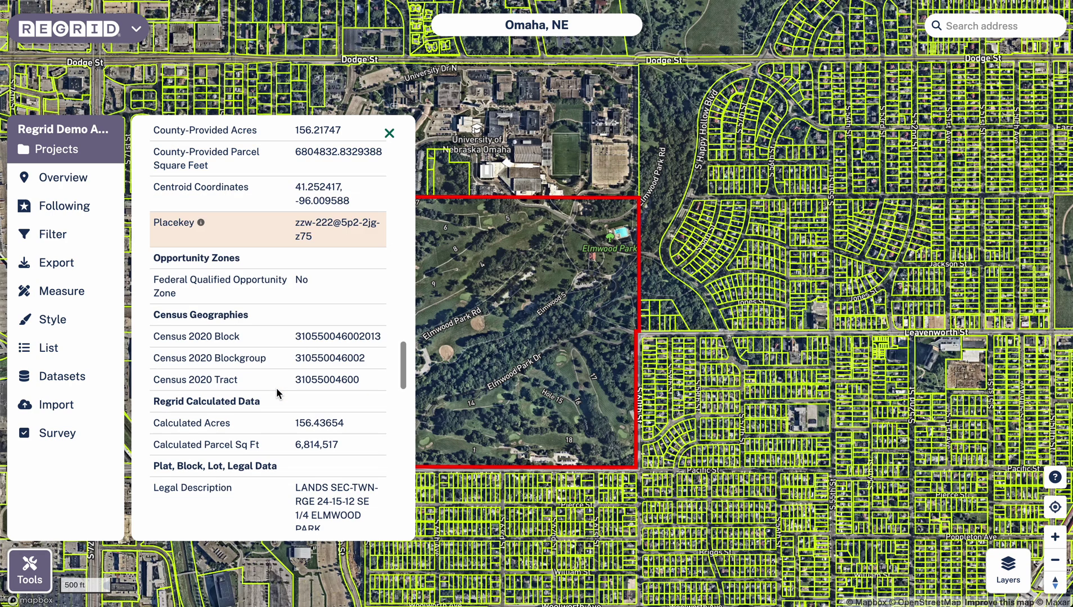
scroll(276, 387, "down", 5)
scroll(275, 388, "up", 6)
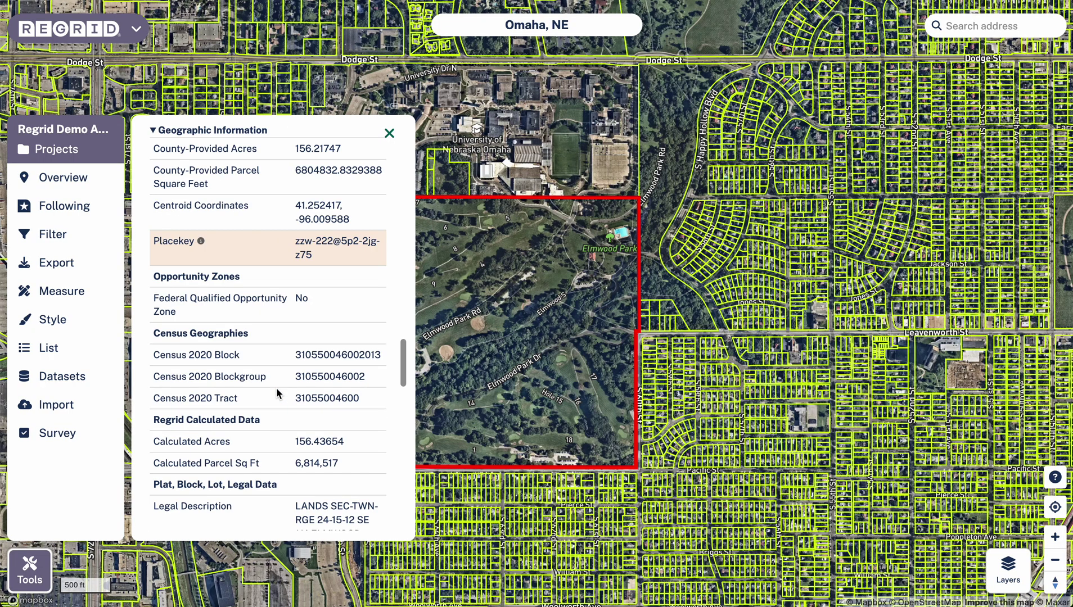
Close the card, shift the map, and open the 6606 Pacific St golf-course parcel.
left_click(389, 133)
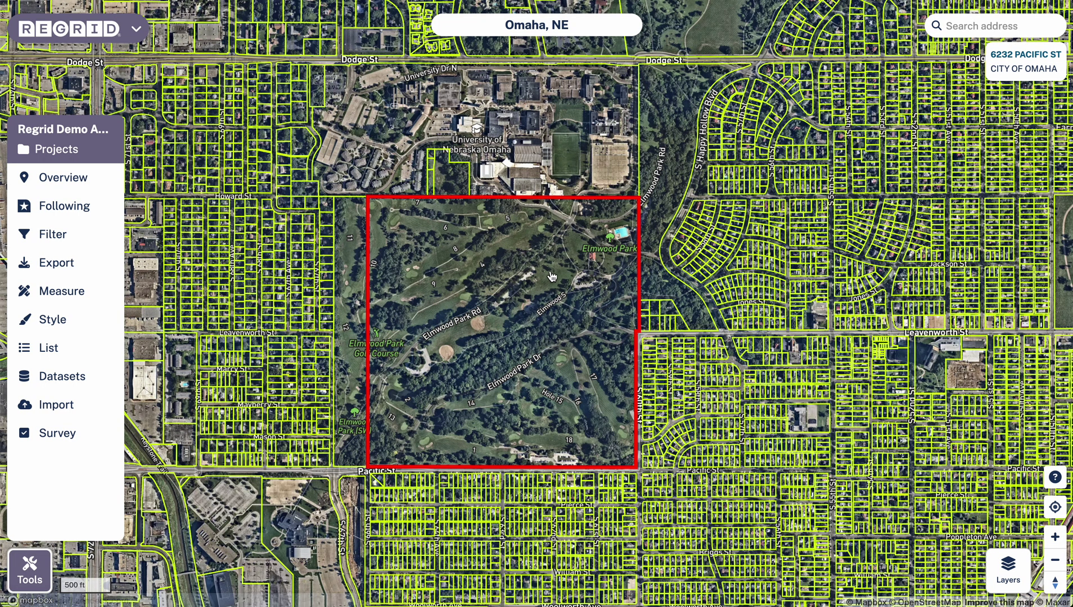
left_click_drag(565, 274, 424, 349)
left_click(424, 350)
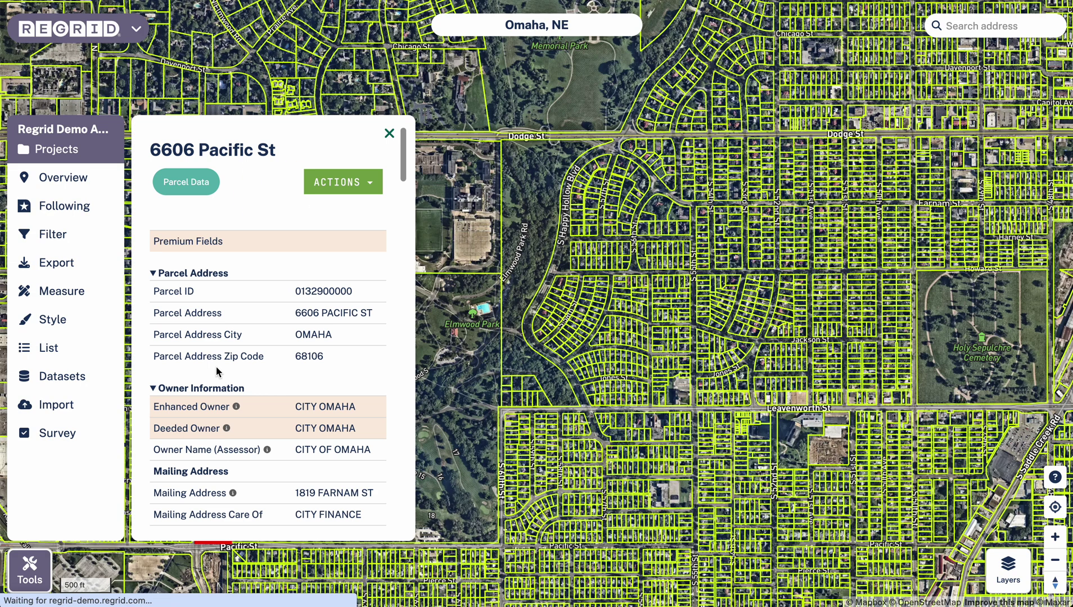
Highlight this parcel's Parcel Use Description, then close its details.
scroll(257, 319, "down", 8)
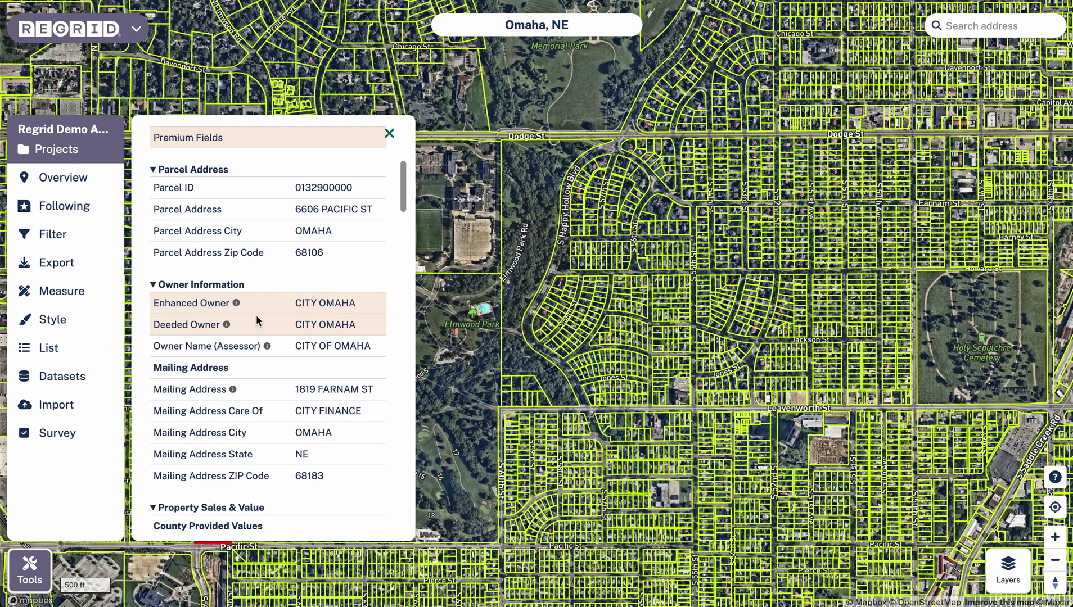
scroll(255, 321, "down", 1)
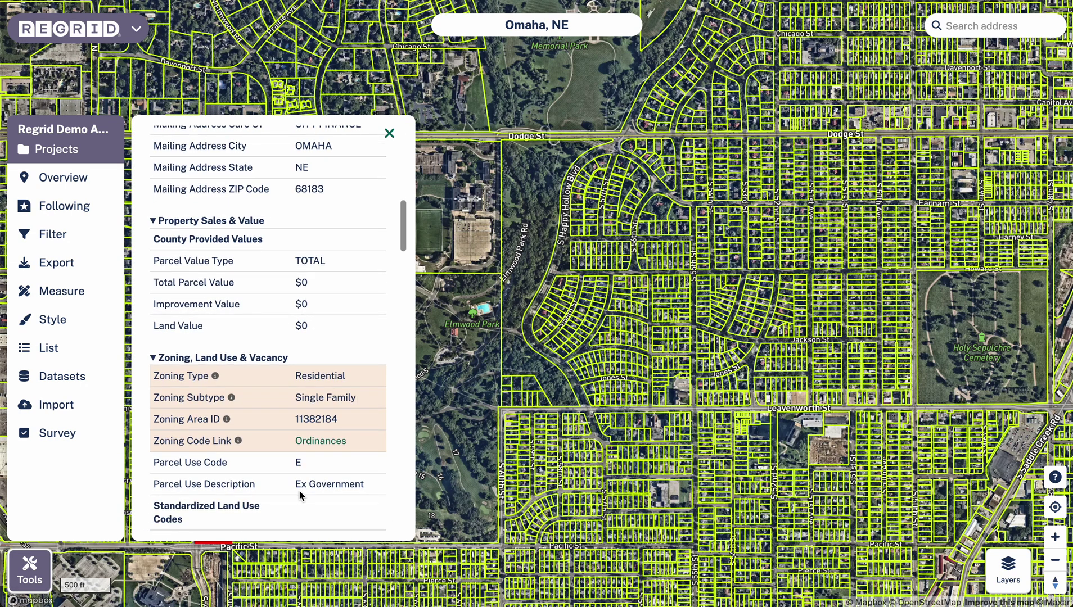
left_click_drag(296, 484, 364, 487)
left_click(389, 133)
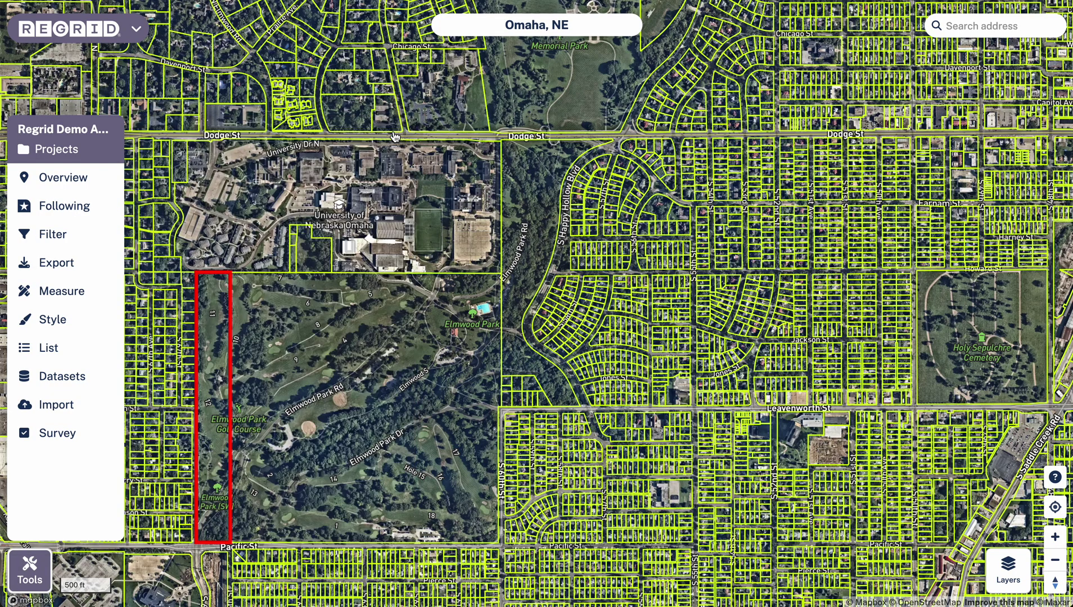
Check the 5750 Dodge St Memorial Park parcel, close it, and pan back to Elmwood Park.
left_click(532, 214)
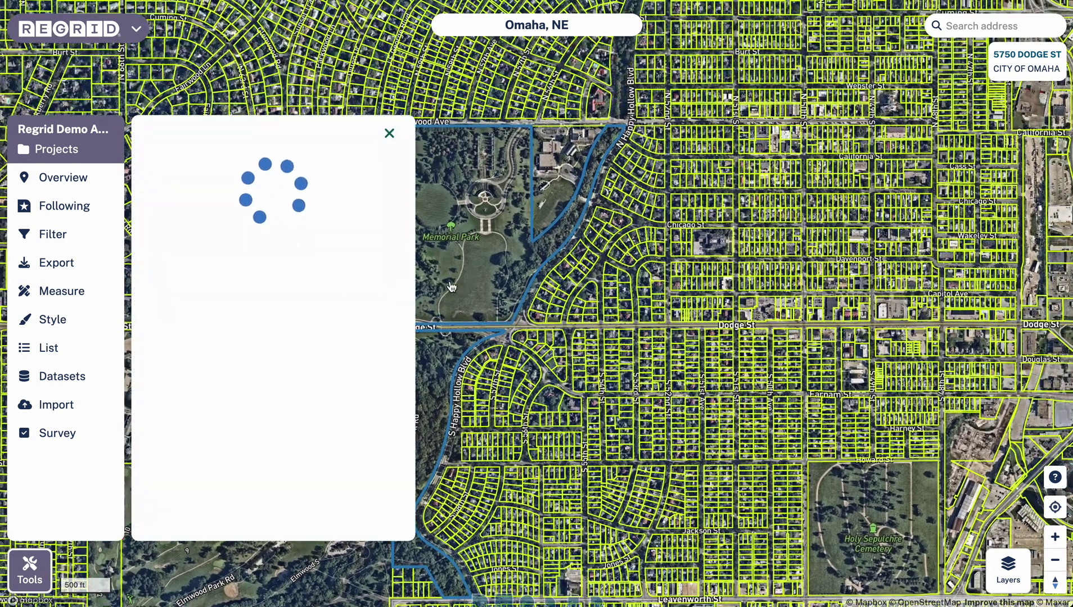
scroll(236, 349, "down", 10)
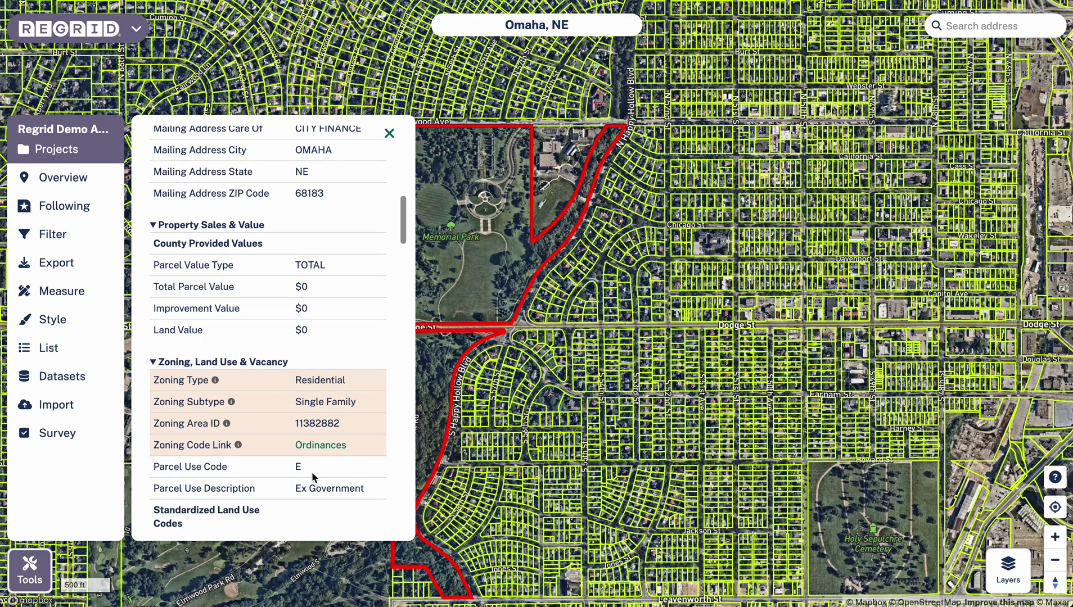
left_click(389, 134)
left_click_drag(300, 588, 423, 400)
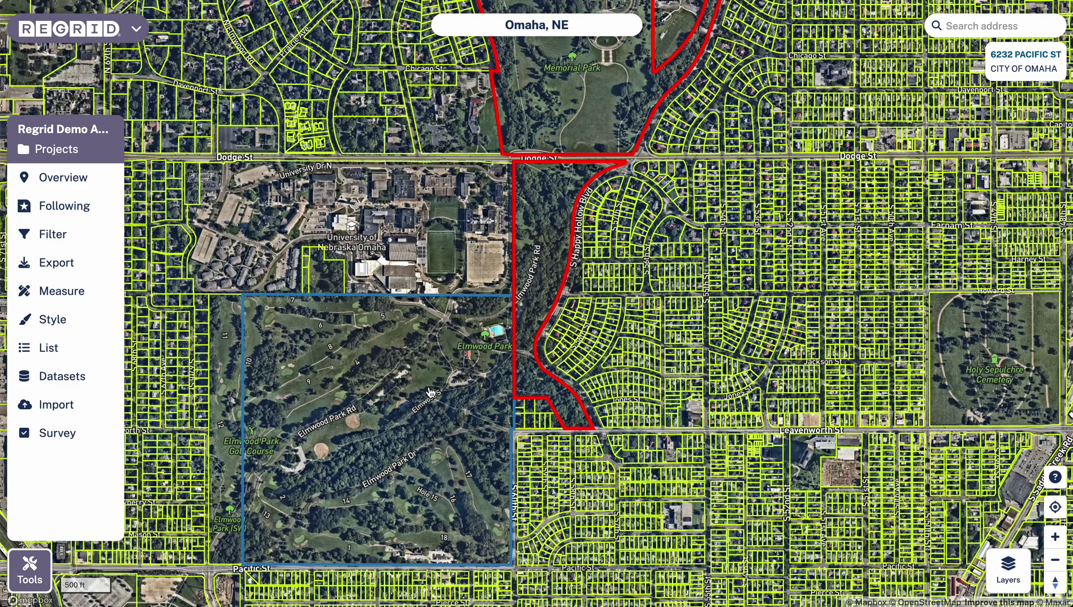
Filter by Parcel Use Description 'Ex Government' and load the 3,976 matching parcels on the map.
left_click(52, 233)
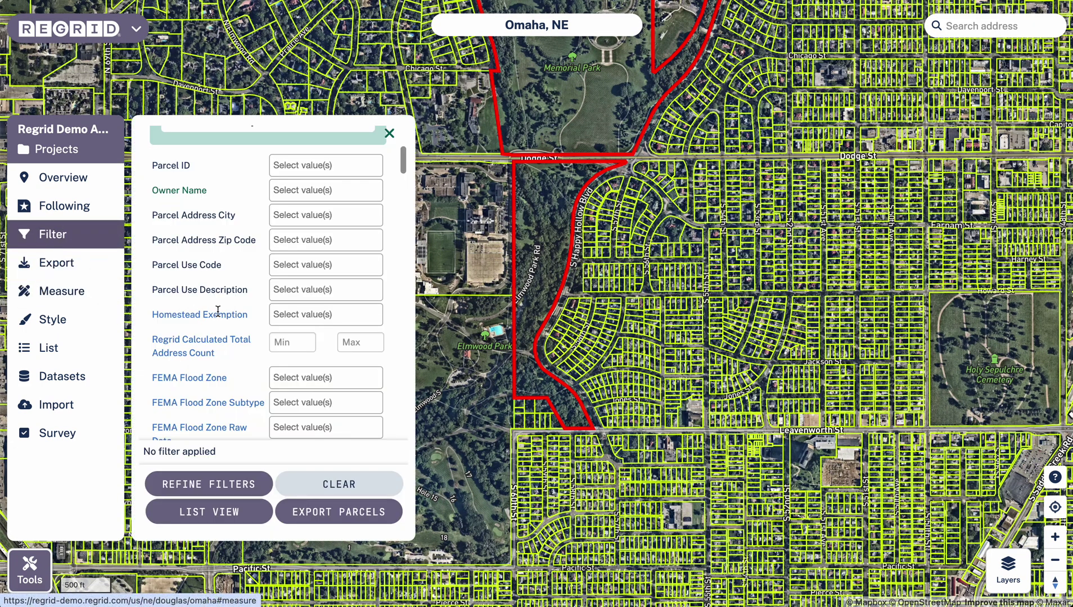
left_click(278, 290)
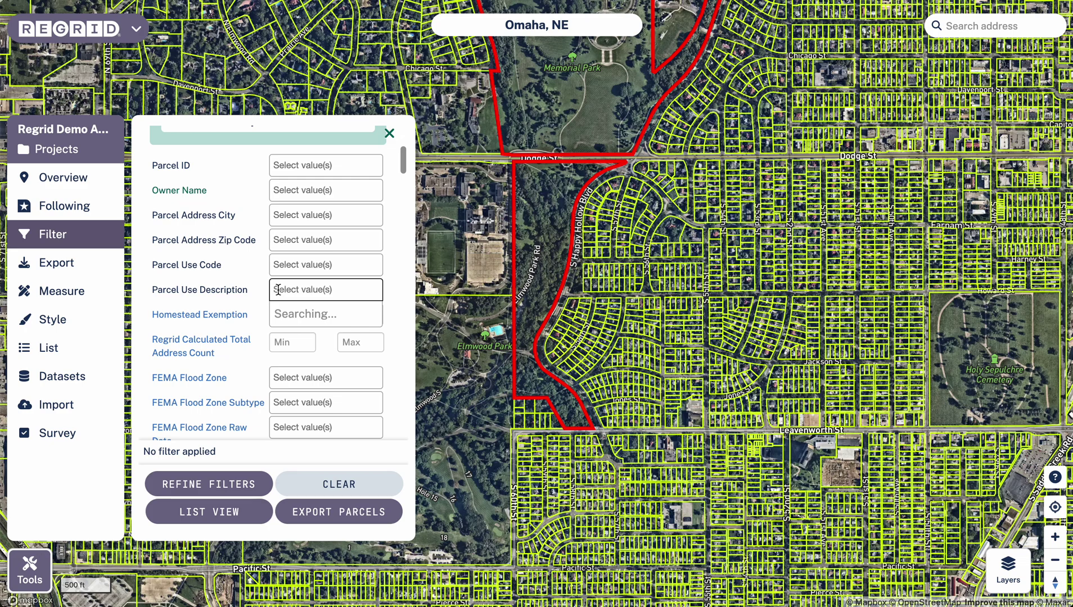
type("ex")
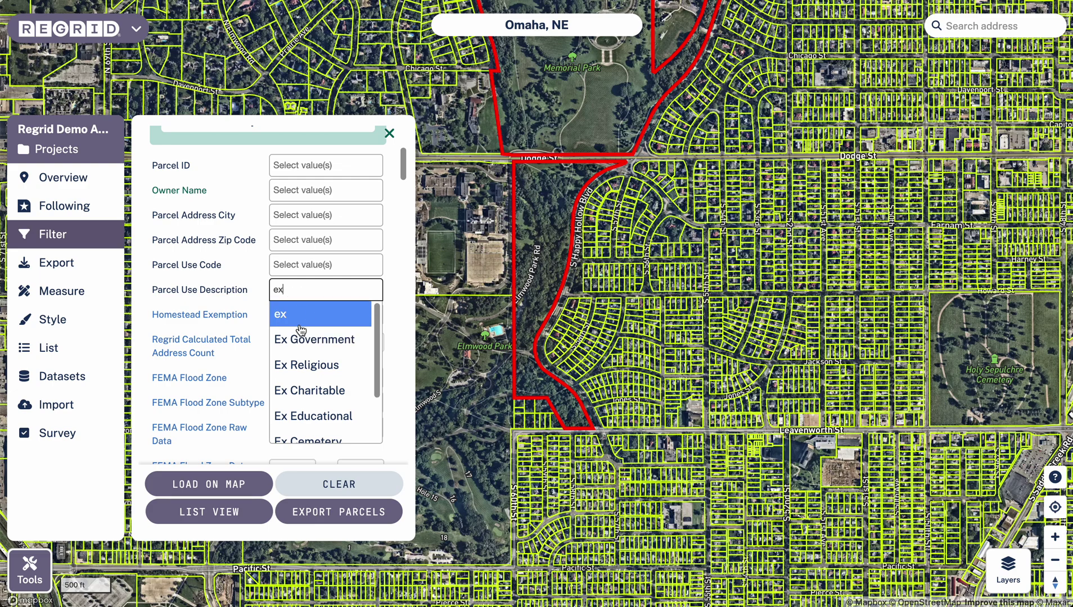
left_click(321, 346)
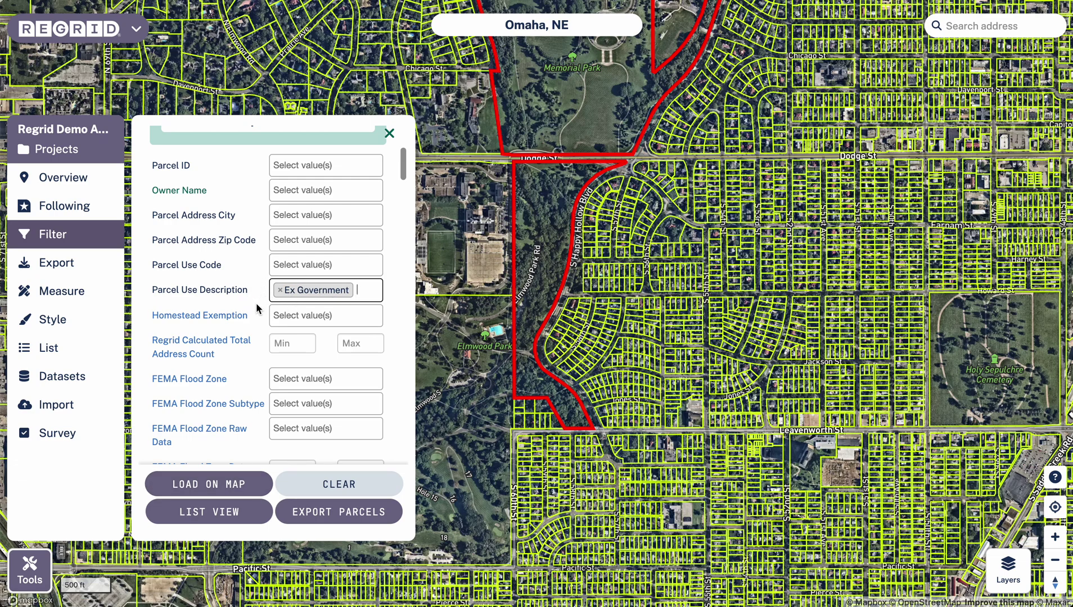
left_click(245, 482)
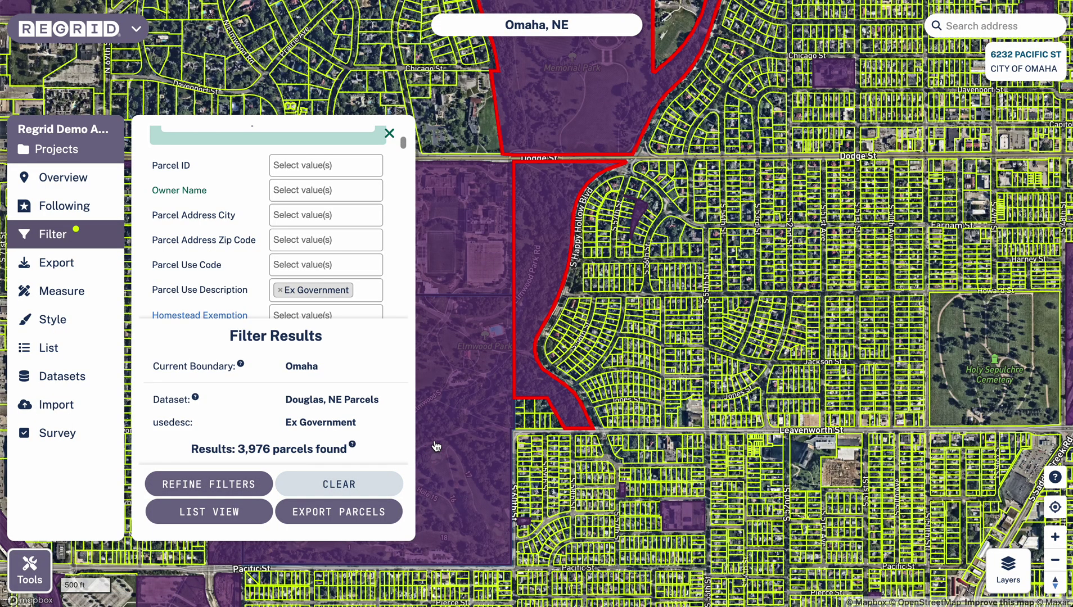
Zoom out to 3,000 ft, highlight the 3,976 parcel count, and pan east to Carter Lake.
scroll(443, 434, "down", 3)
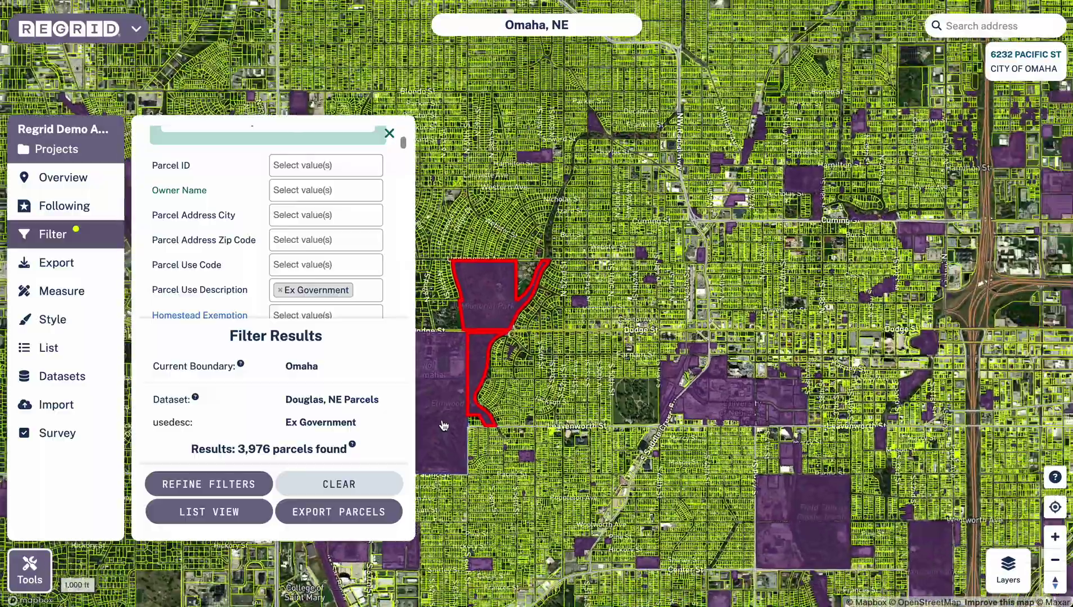
scroll(443, 426, "down", 1)
left_click_drag(443, 426, 521, 457)
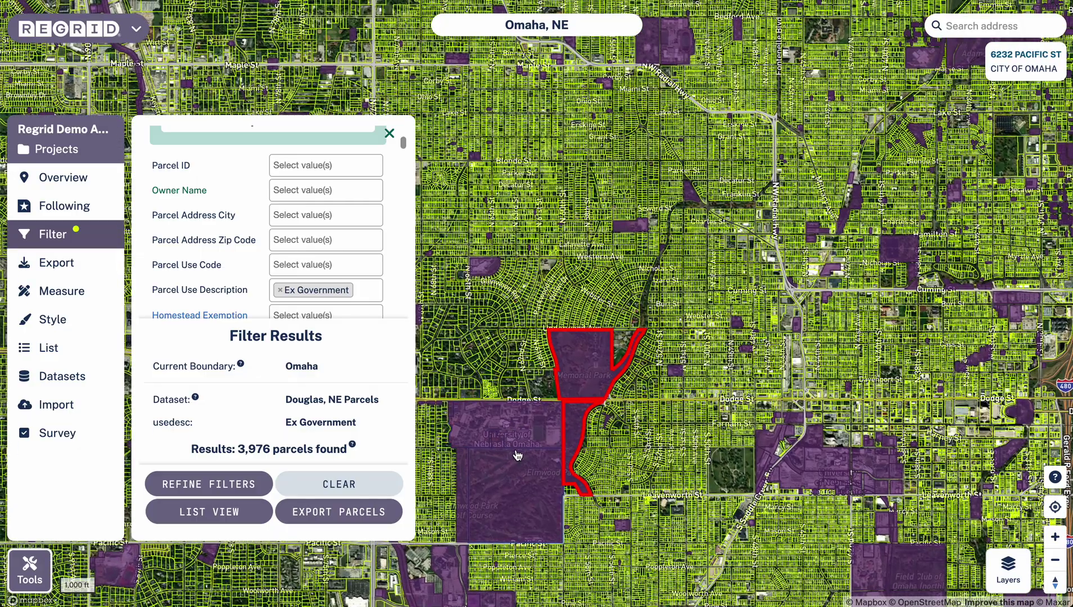
scroll(522, 453, "down", 3)
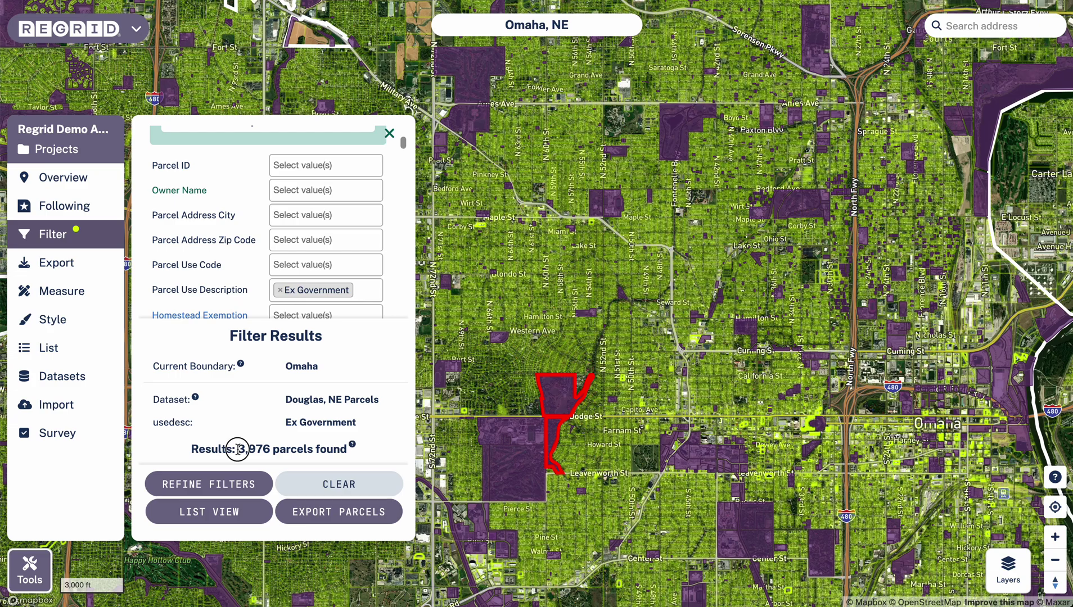
left_click_drag(237, 447, 274, 452)
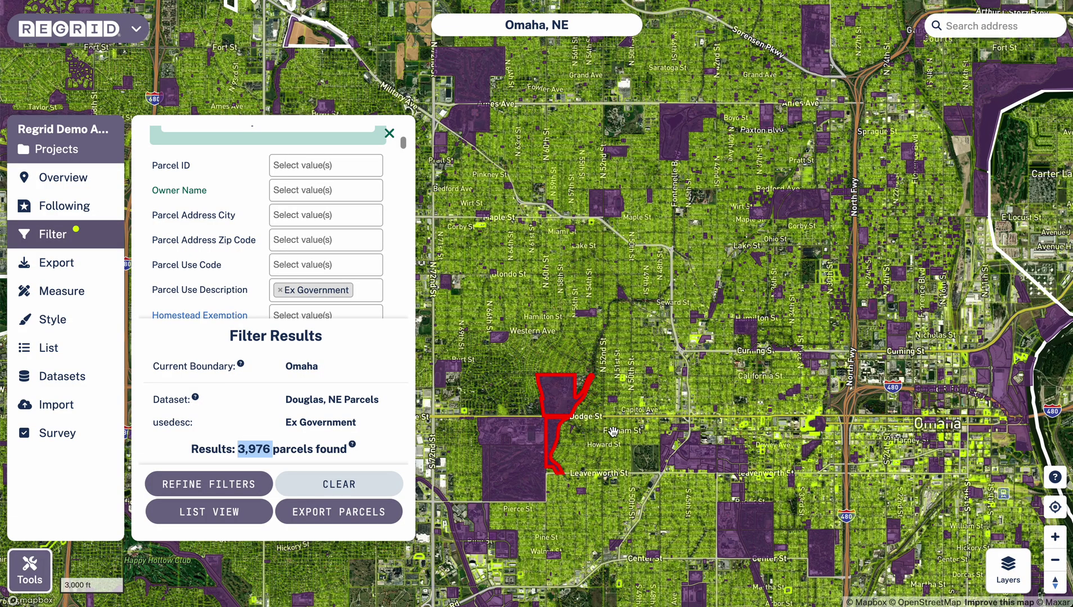
left_click_drag(823, 196, 697, 282)
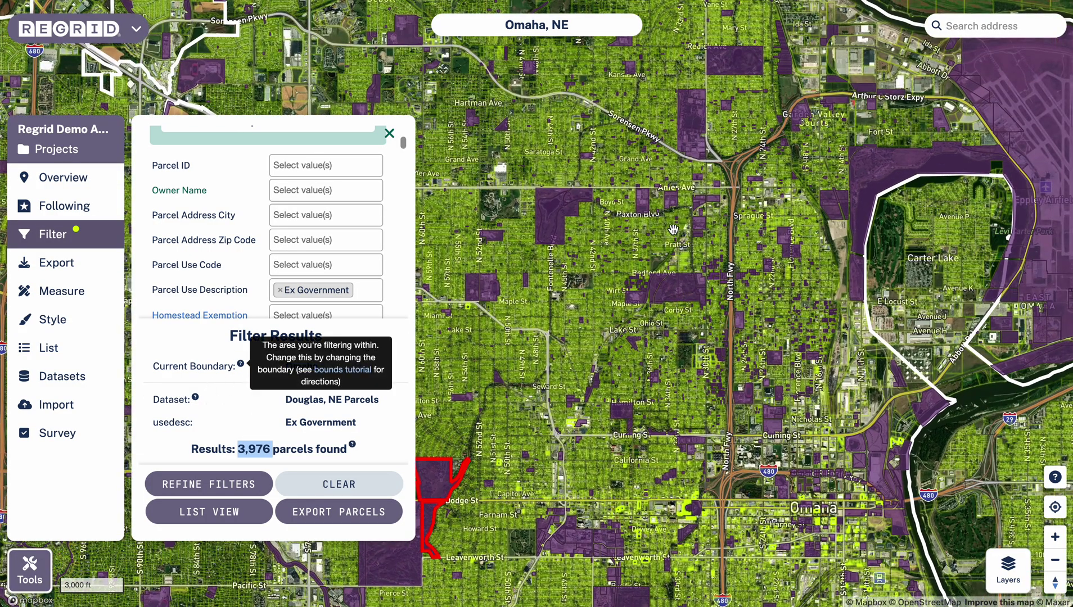
scroll(698, 278, "up", 6)
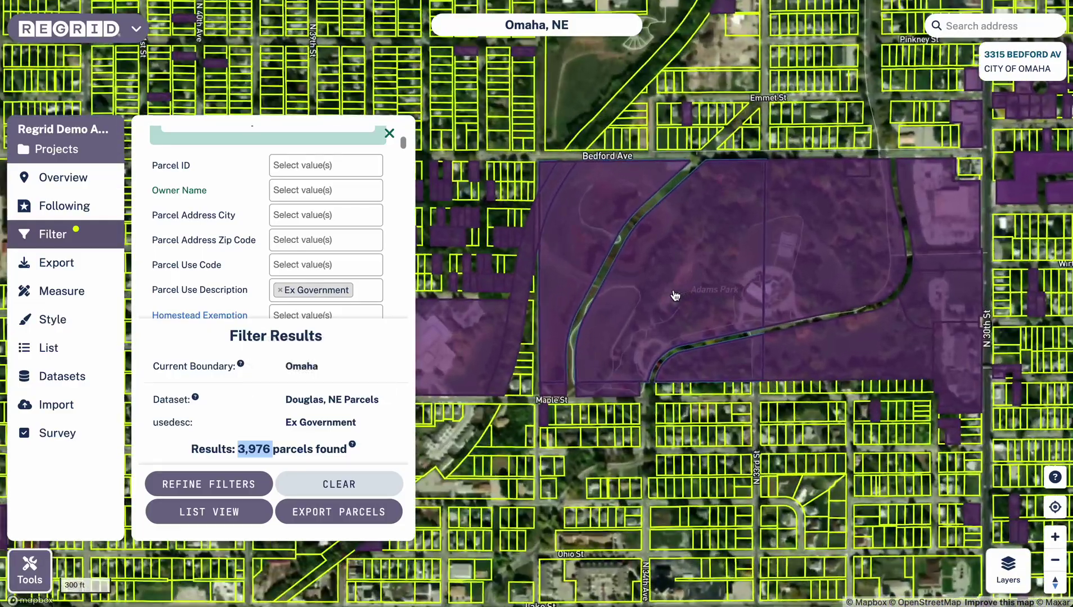
Open the Adams Park parcel card and review its Residential Single Family zoning and code 4110.
left_click(675, 295)
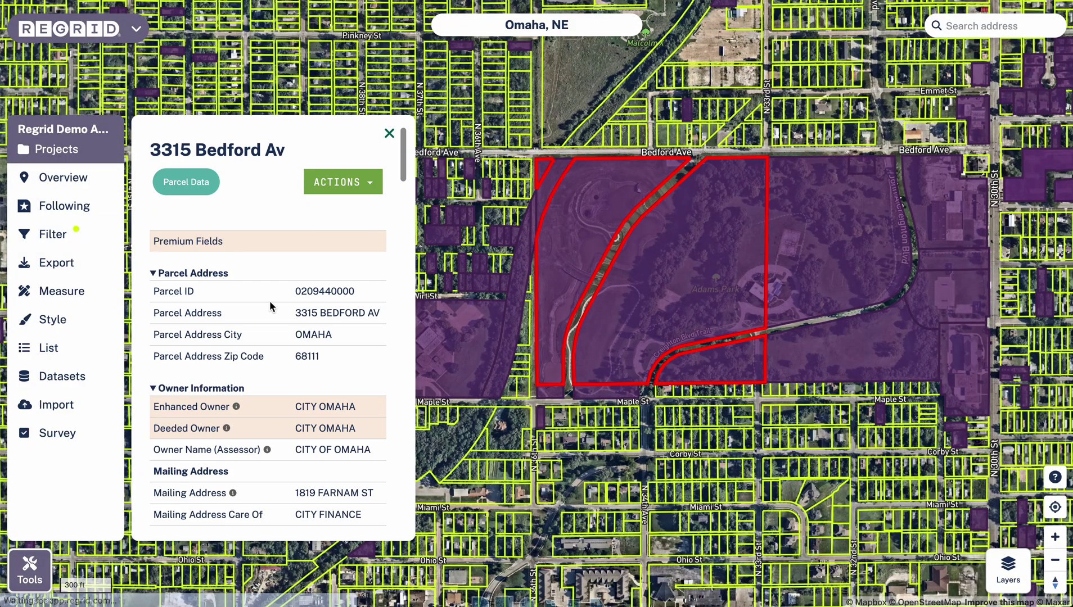
scroll(254, 315, "down", 4)
scroll(256, 311, "down", 5)
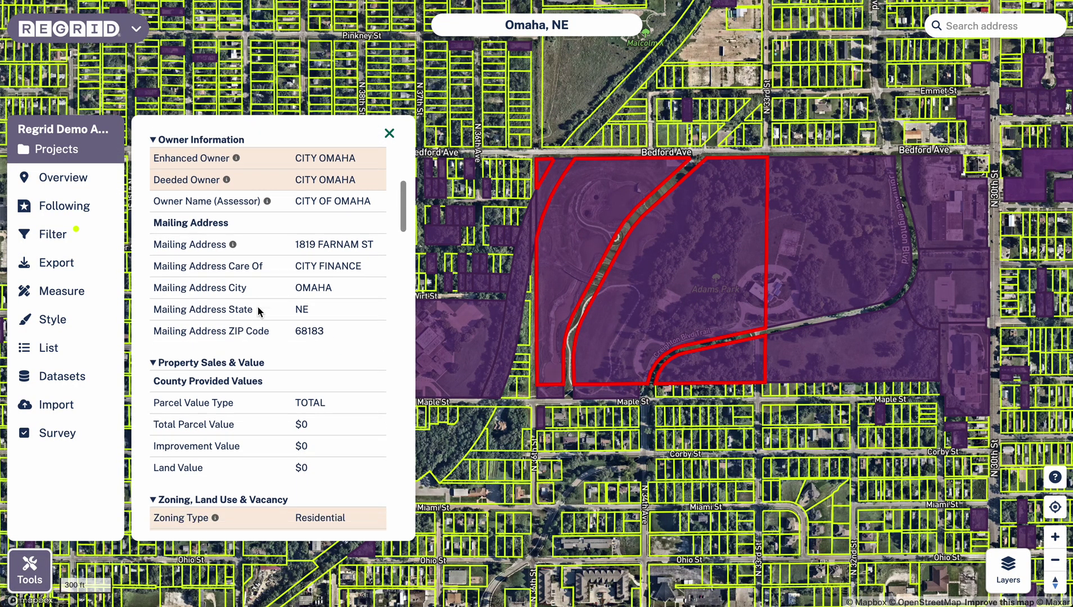
scroll(278, 355, "down", 1)
scroll(276, 363, "down", 3)
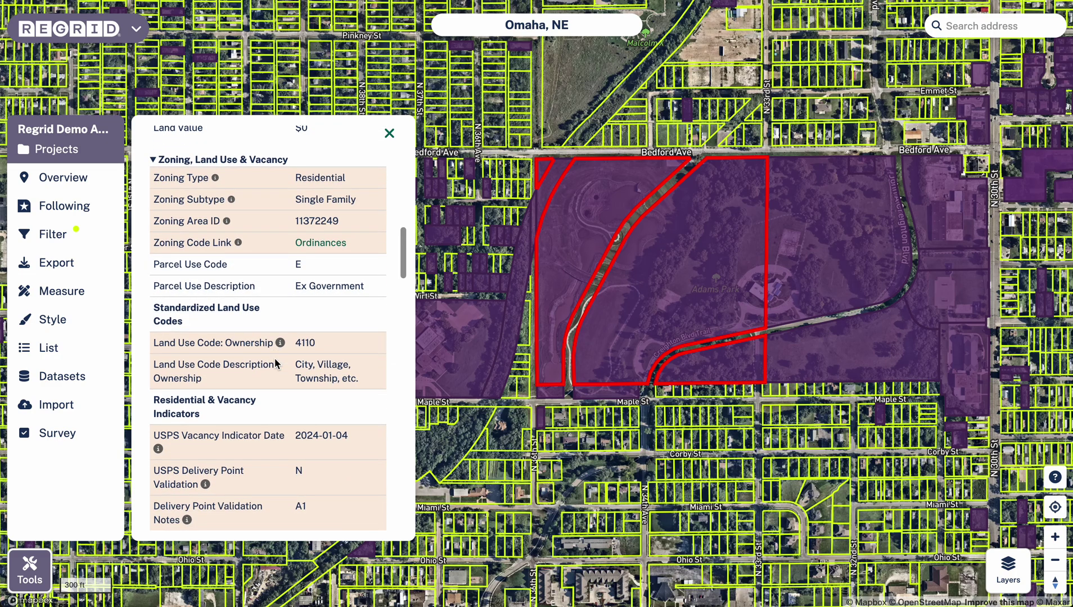
scroll(274, 349, "up", 3)
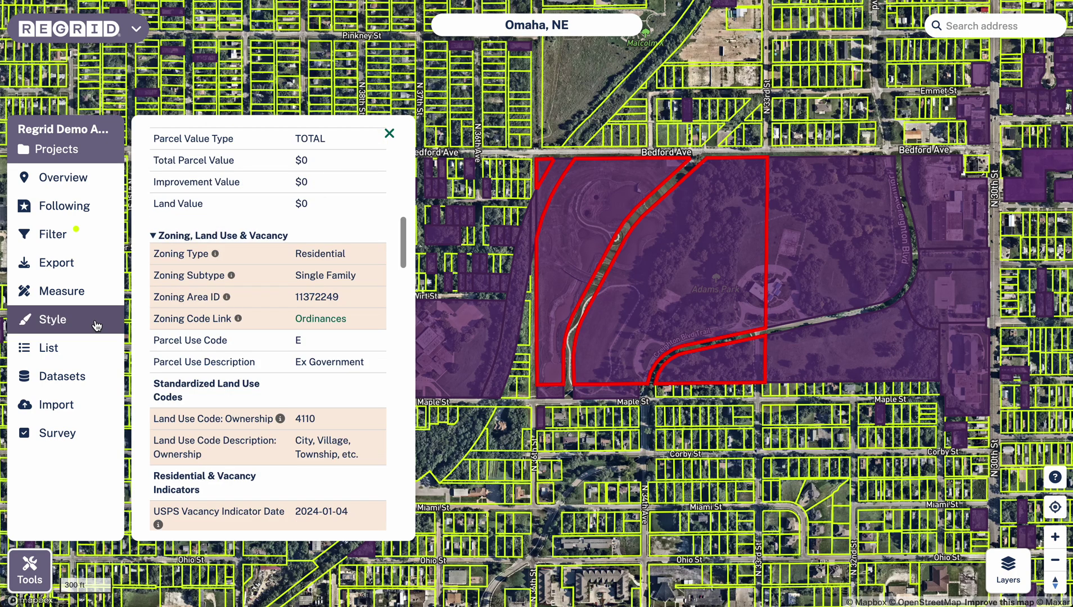
Reopen the filter and browse its fields, dismissing the address city list unchanged.
left_click(52, 234)
scroll(222, 243, "down", 1)
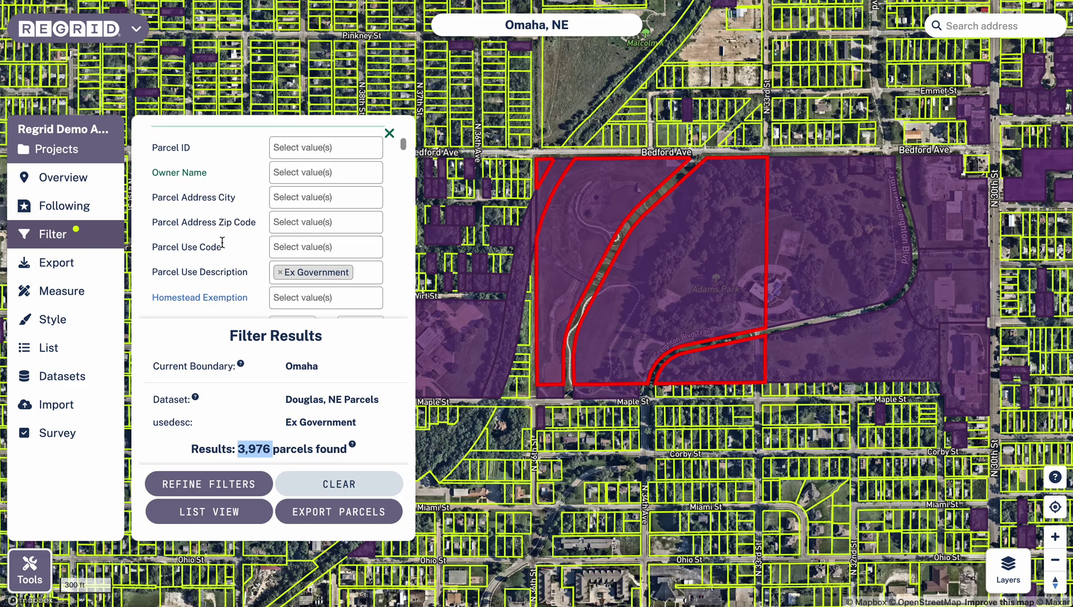
scroll(223, 245, "down", 2)
scroll(254, 208, "up", 2)
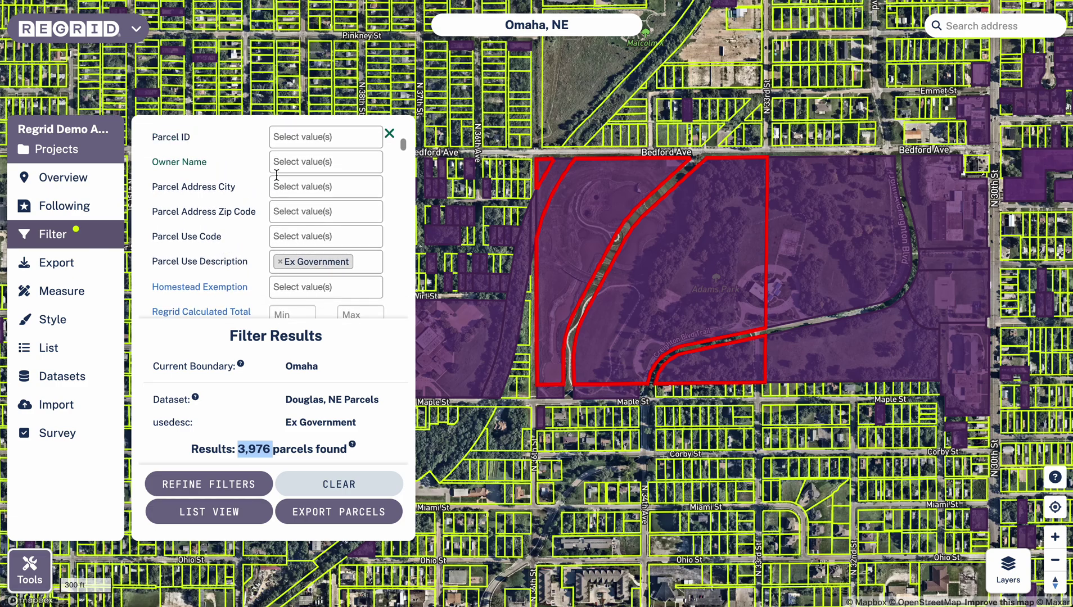
left_click(281, 187)
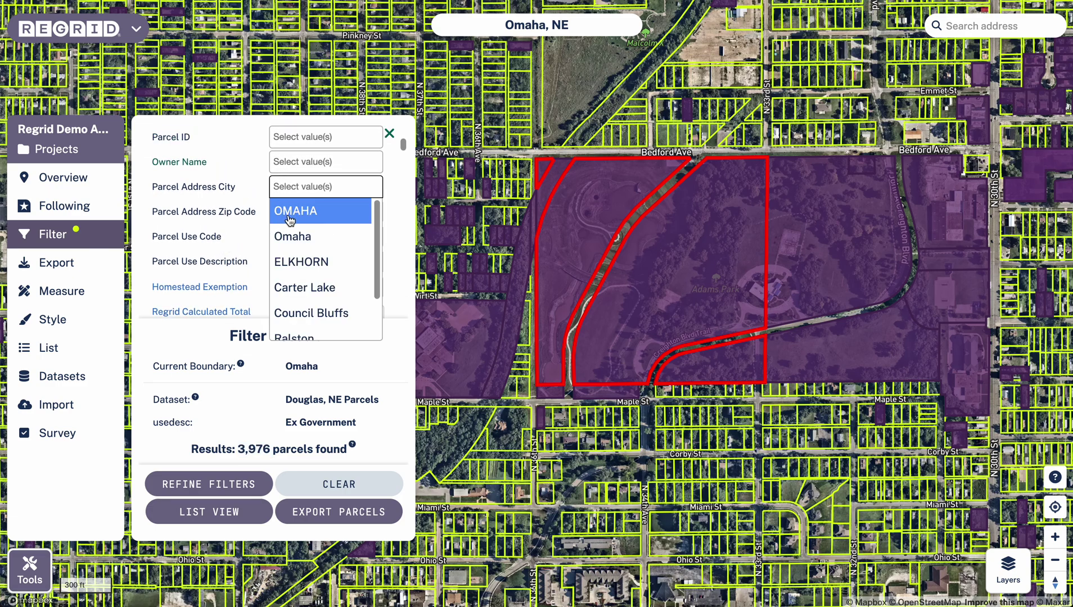
left_click(246, 186)
scroll(247, 183, "up", 1)
Add Owner Name CITY OF OMAHA, load it, and highlight the 1,790 parcel count.
left_click(288, 180)
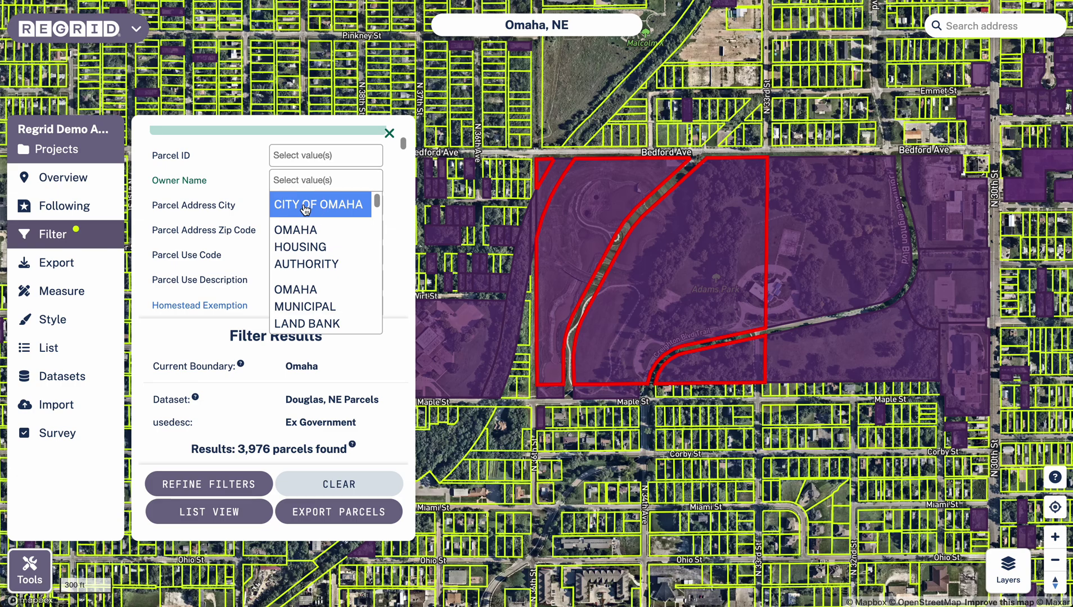
left_click(307, 204)
left_click(223, 481)
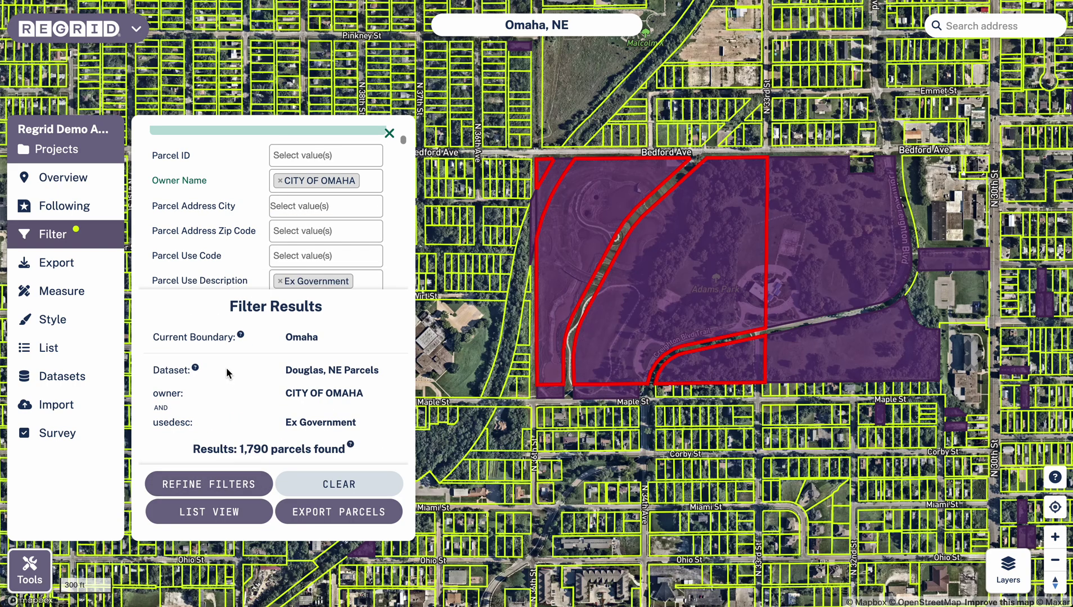
double_click(253, 449)
scroll(244, 223, "down", 1)
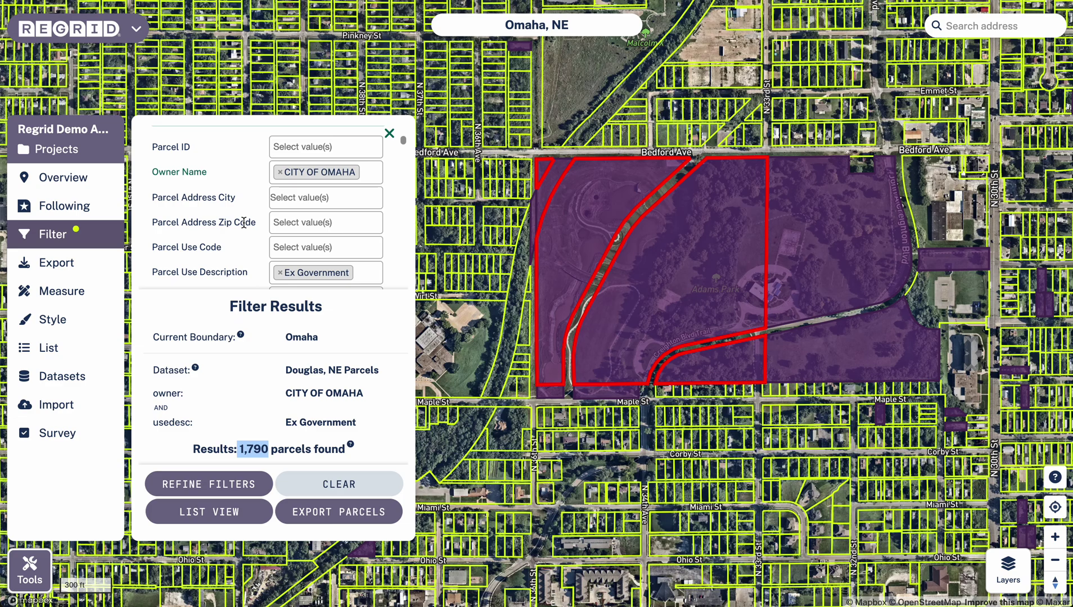